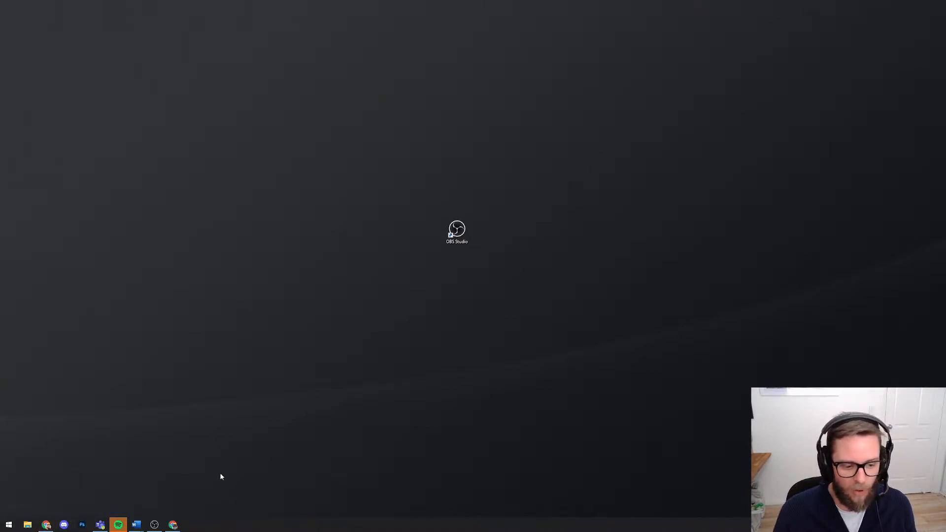
Insert a table of five columns and six rows in a new blank Word document, and close it without saving
right_click(136, 528)
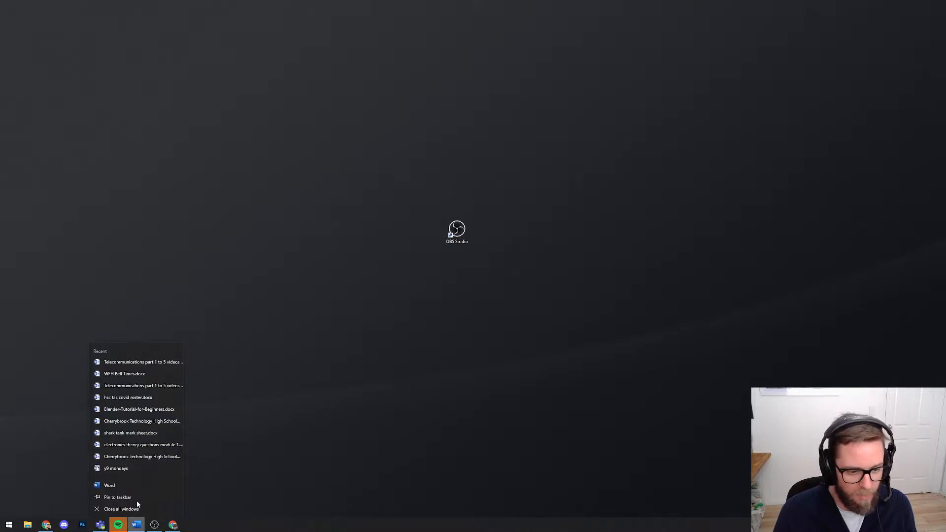
click(123, 484)
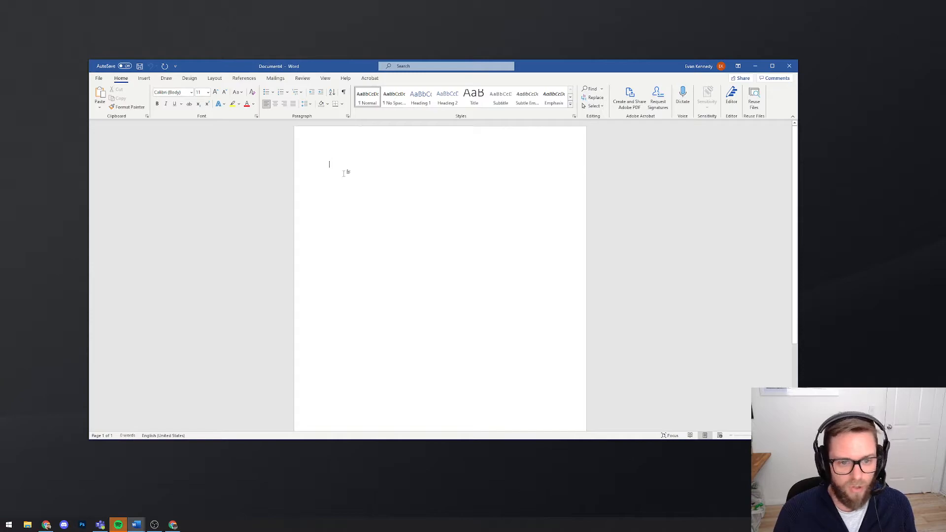
click(143, 78)
click(151, 96)
click(179, 164)
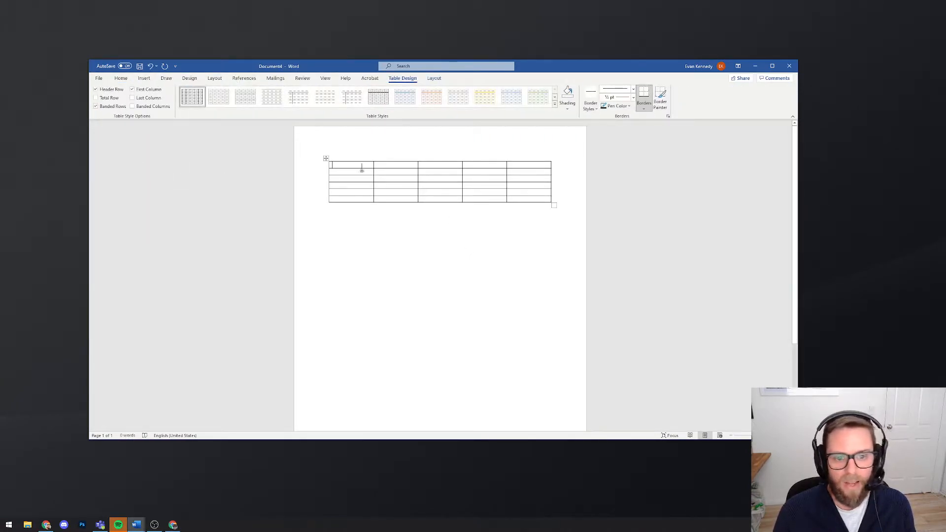
click(386, 264)
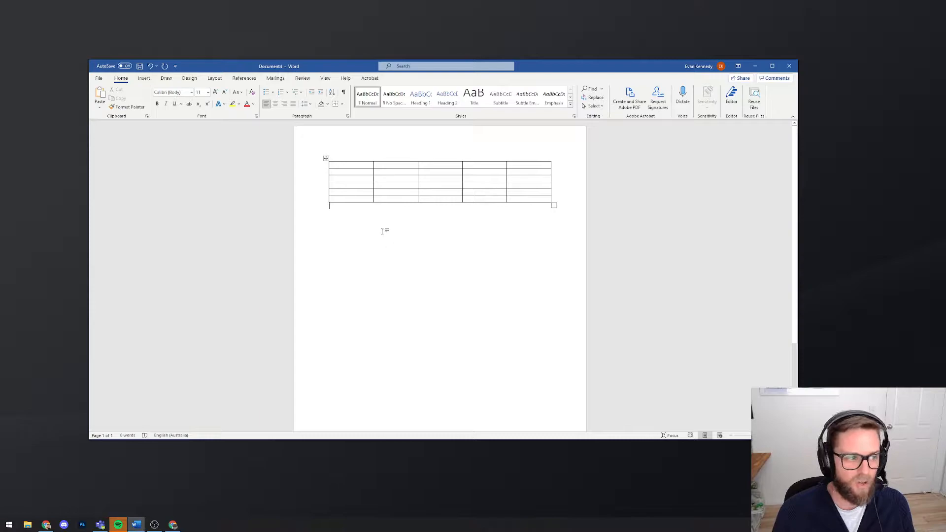
click(789, 66)
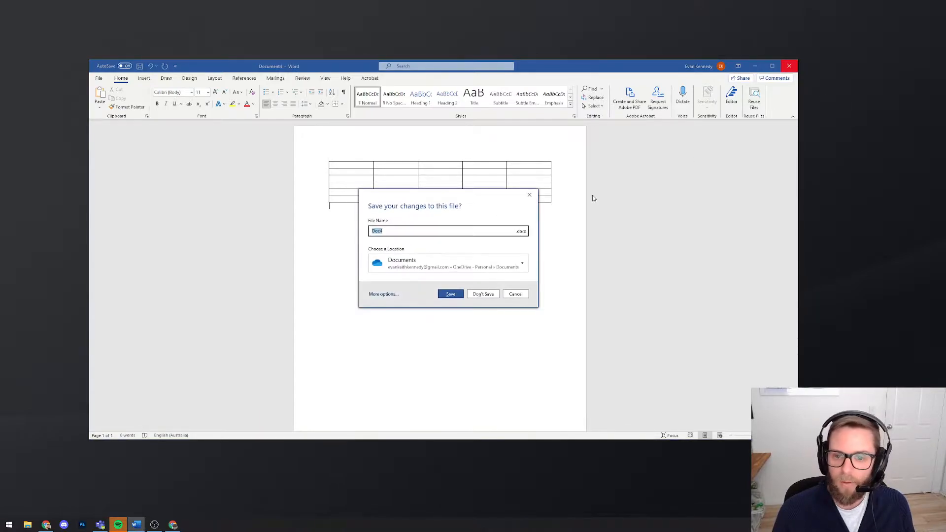
click(483, 294)
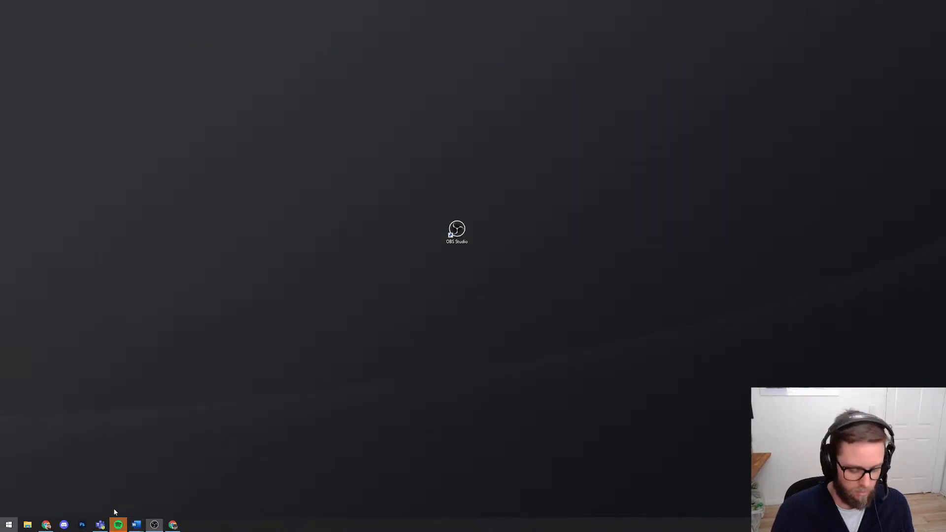
Open Microsoft Whiteboard and handwrite 1+2 in the empty area of the board
key(super)
text(white)
key(Return)
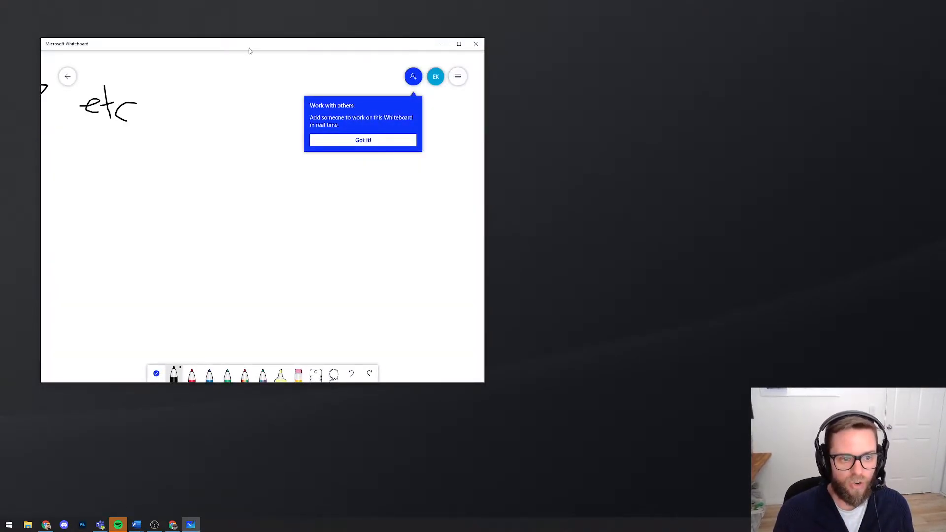
mouse_move(182, 214)
mouse_down()
mouse_move(180, 241)
mouse_move(206, 227)
mouse_move(197, 236)
mouse_move(226, 239)
mouse_up()
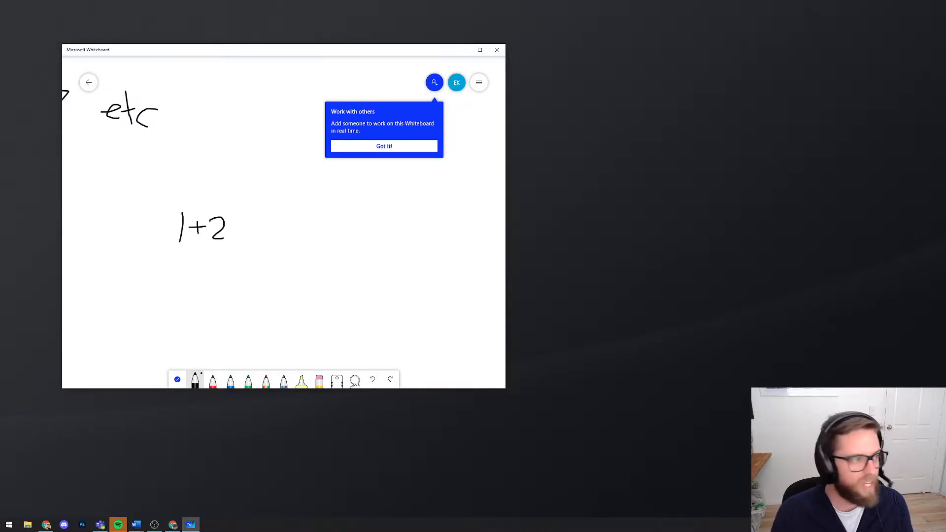
Switch to the Tinkercad circuit window and place an LED with a resistor on its cathode leg
key(alt+Tab)
drag(442, 39, 523, 89)
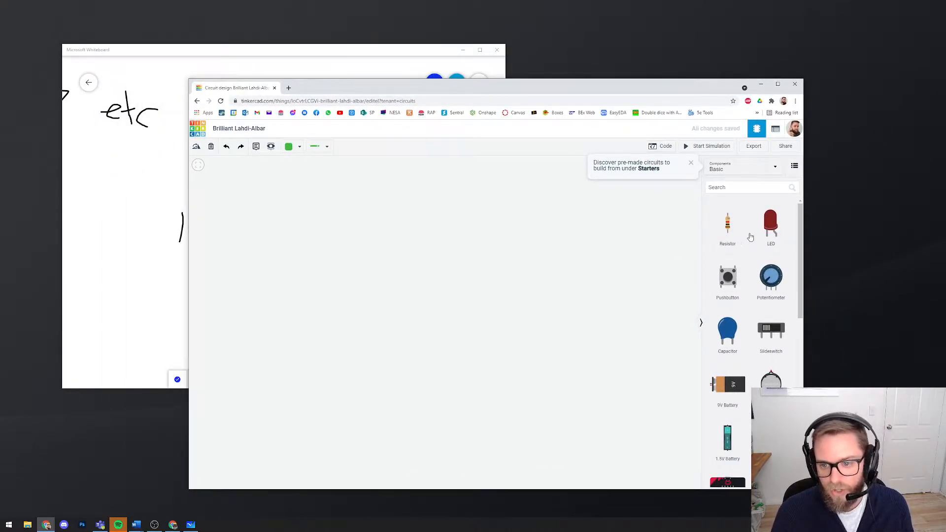
drag(771, 224, 445, 243)
drag(728, 224, 443, 264)
scroll(764, 340, down, 4)
scroll(498, 303, up, 2)
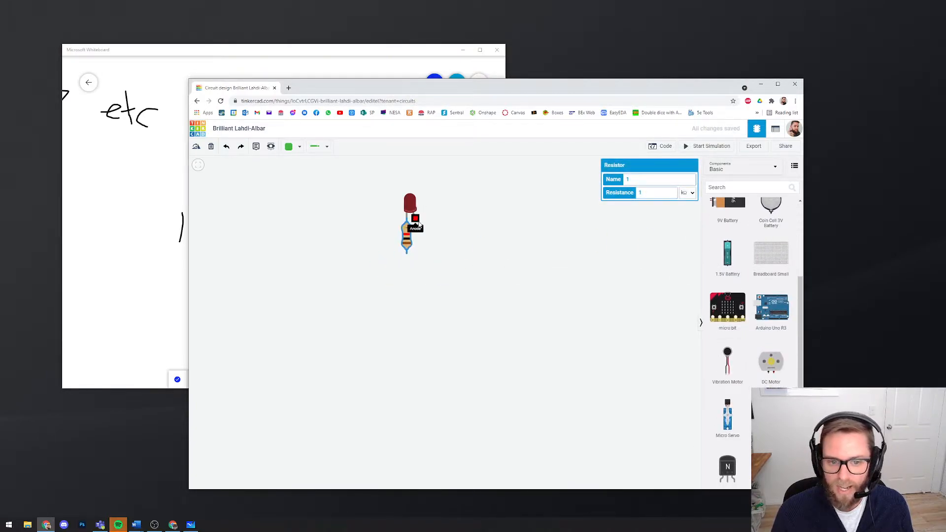
click(416, 217)
click(470, 295)
key(Escape)
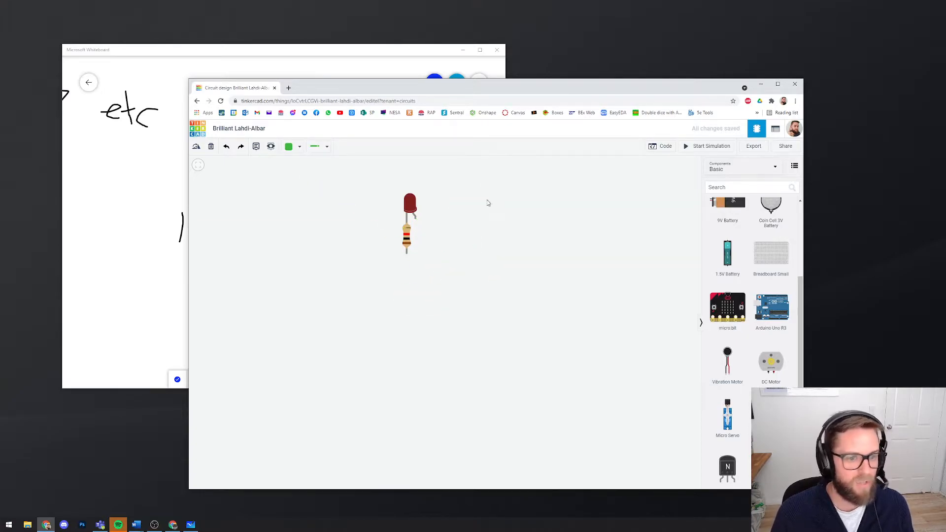
Close the Tinkercad browser window and the Microsoft Whiteboard window
click(795, 84)
click(495, 51)
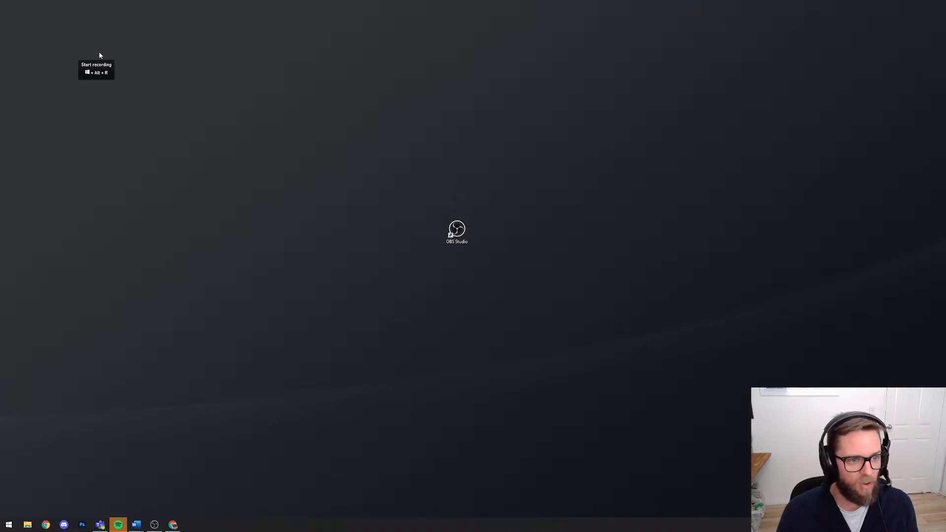
Open the Chrome Web Store in the new-tab browser window and enter "record" as the address text
drag(0, 98, 392, 67)
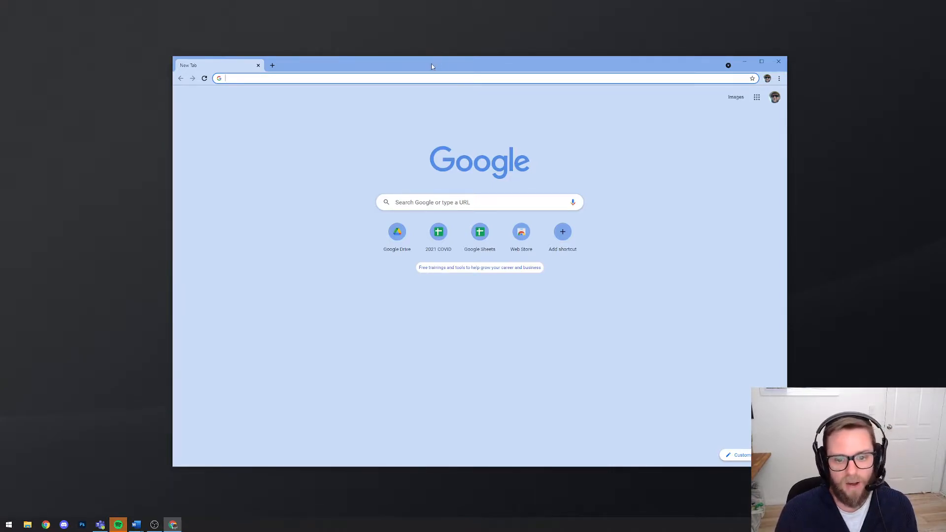
click(521, 233)
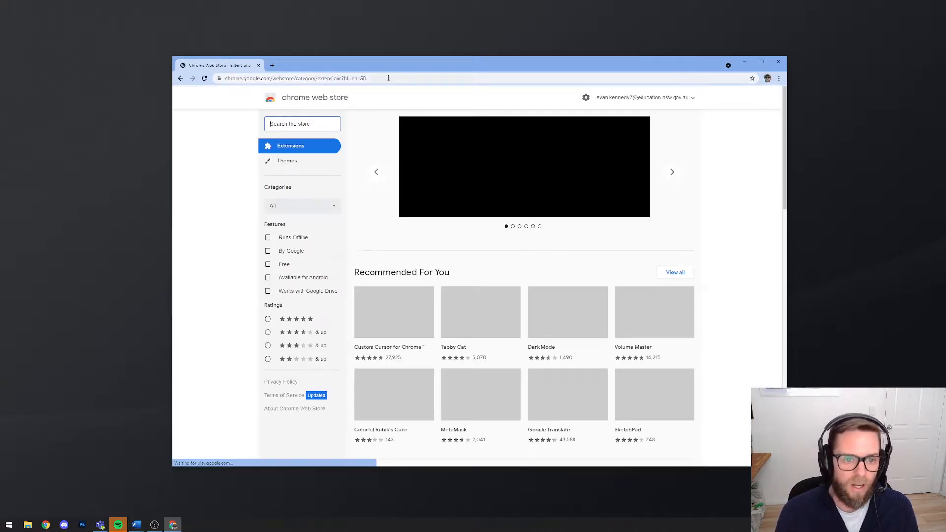
click(380, 80)
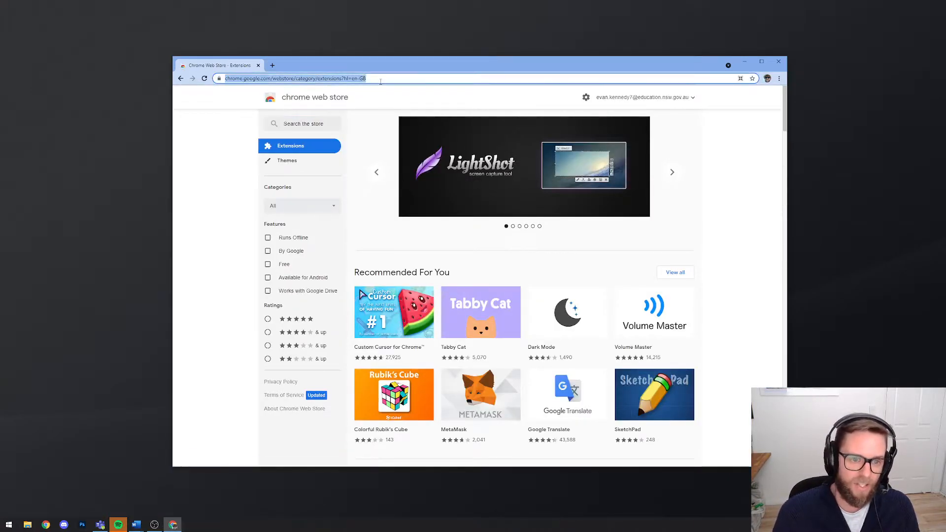
text(record)
key(super)
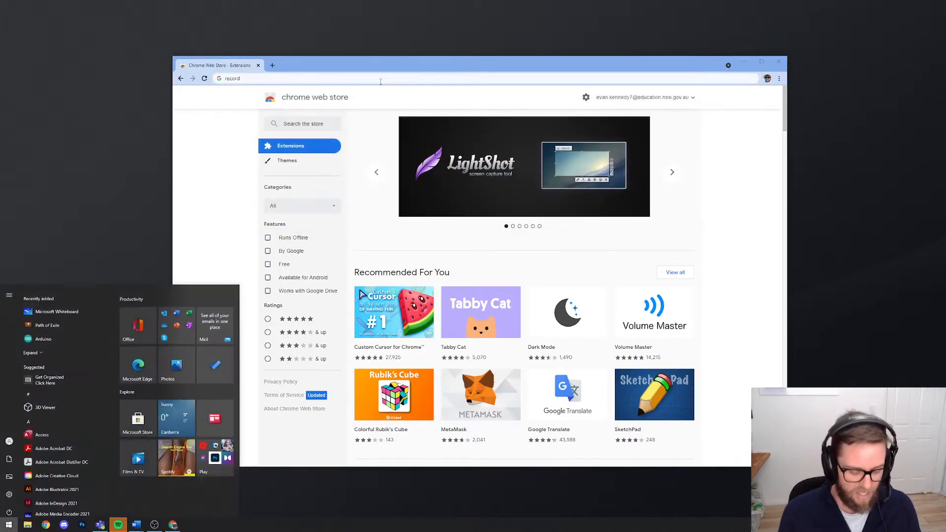
key(super)
drag(388, 71, 389, 72)
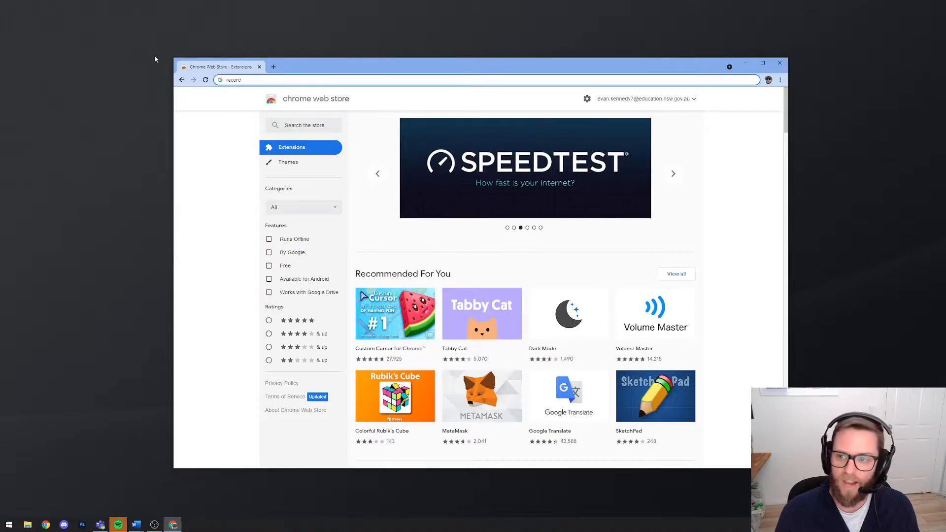
drag(839, 51, 932, 86)
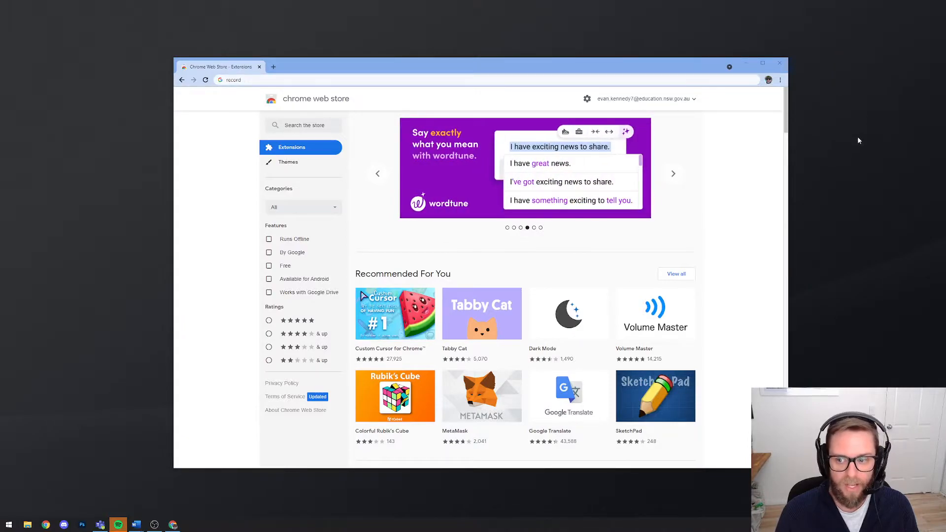
drag(564, 72, 552, 73)
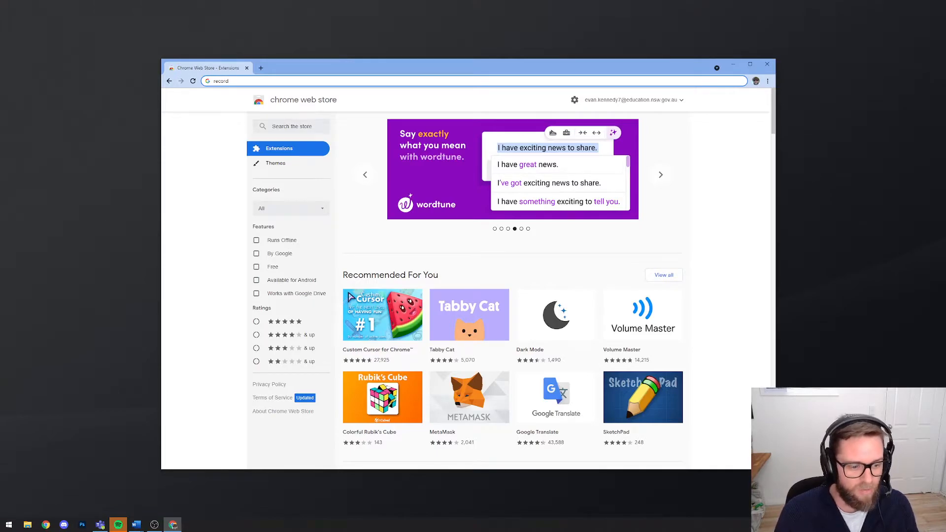
Open File Explorer and browse to the Captures folder inside Videos on This PC
click(28, 525)
drag(522, 121, 471, 122)
drag(379, 121, 371, 122)
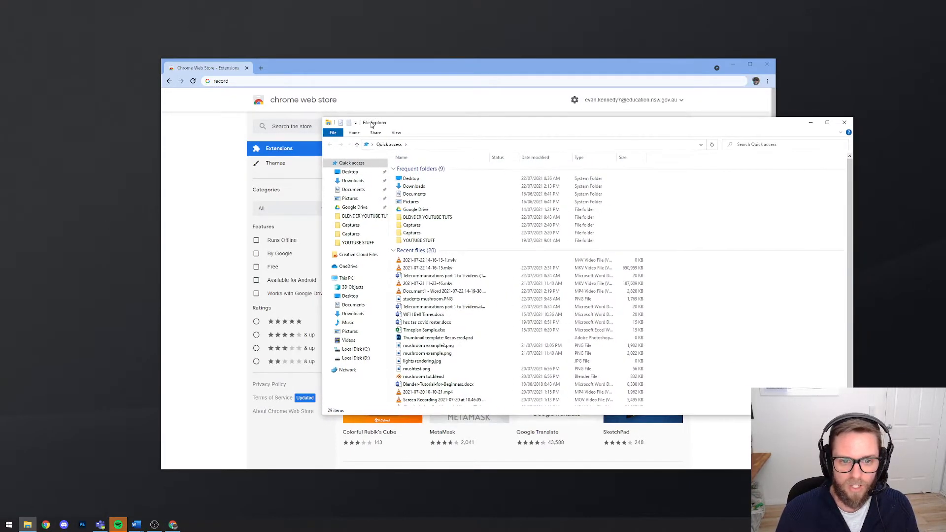
click(346, 277)
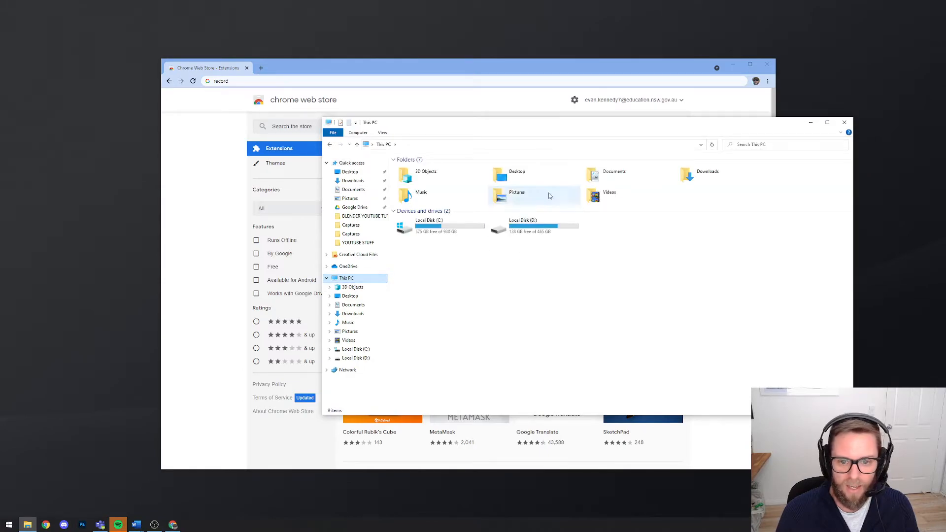
double_click(601, 198)
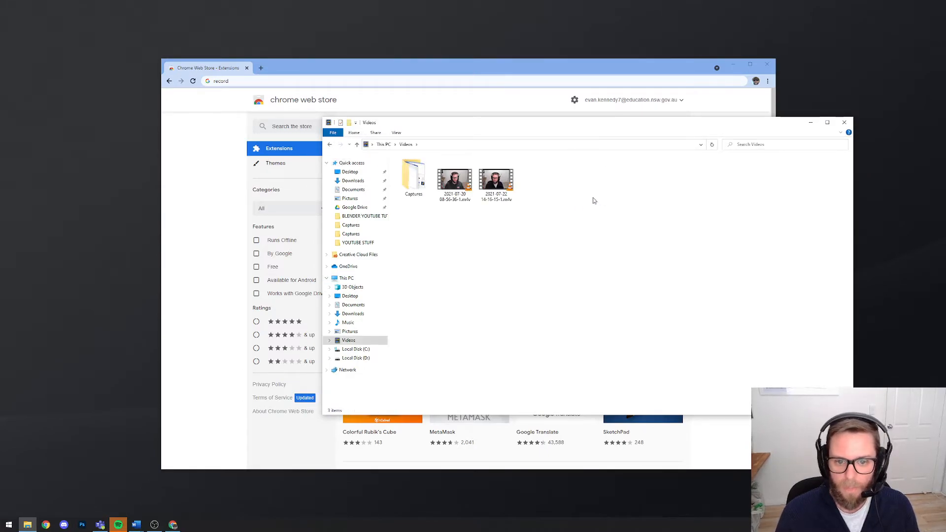
double_click(414, 182)
Play the New Tab - Google Chrome recording from the Captures folder in a non-maximized VLC window
click(507, 184)
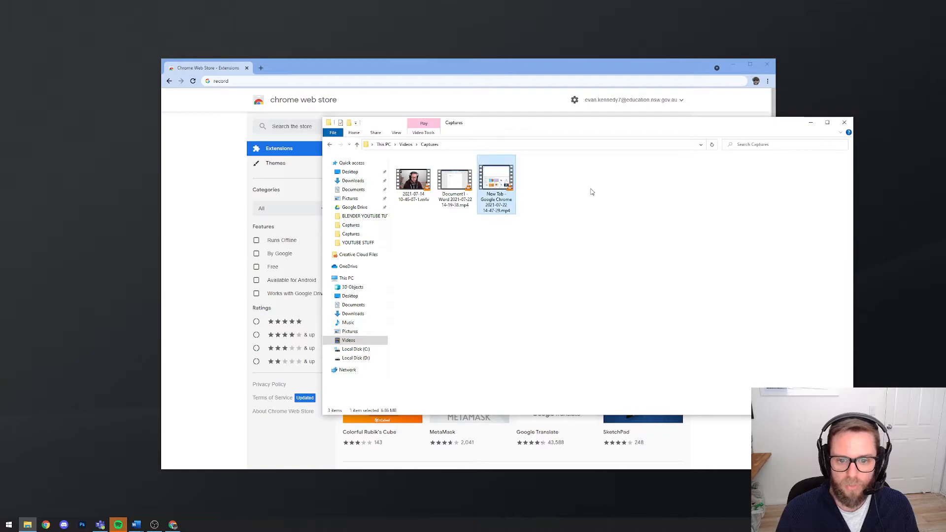
click(573, 232)
double_click(502, 216)
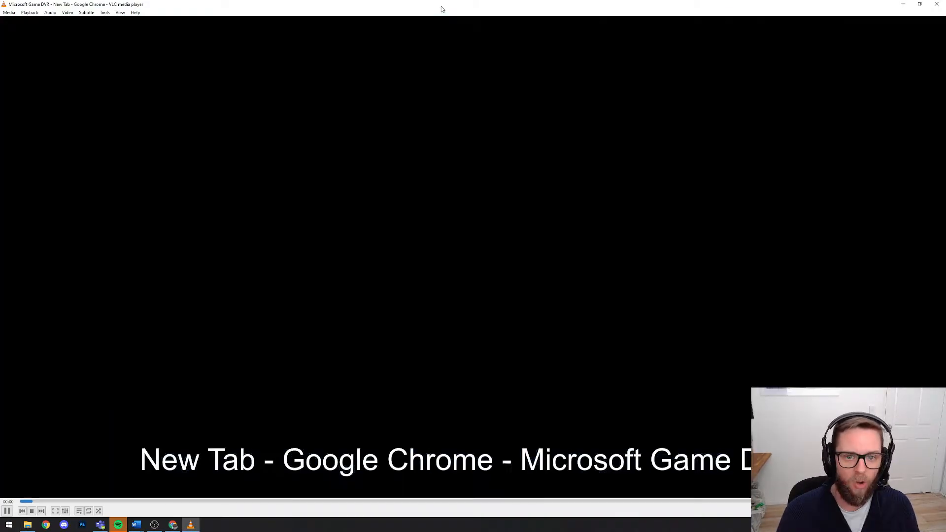
double_click(442, 9)
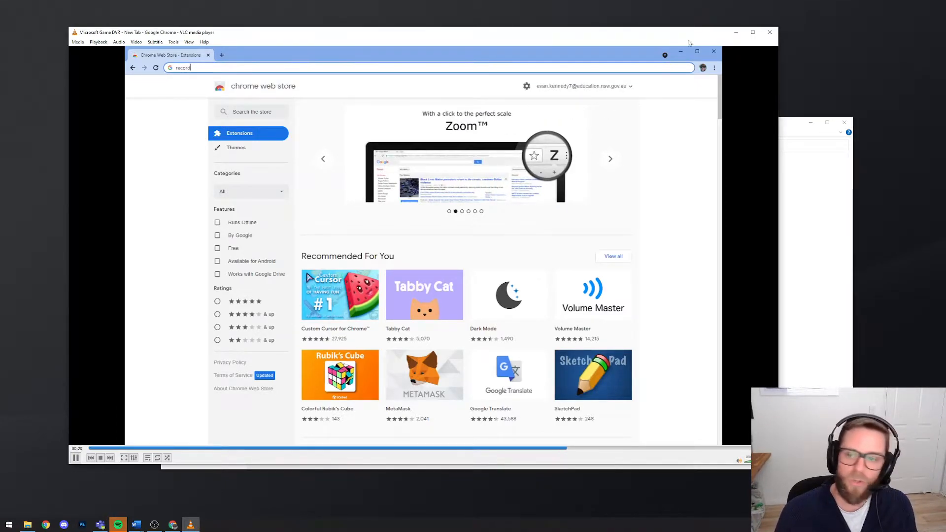
Close the VLC player, the File Explorer window and the Chrome Web Store window
click(770, 32)
click(844, 122)
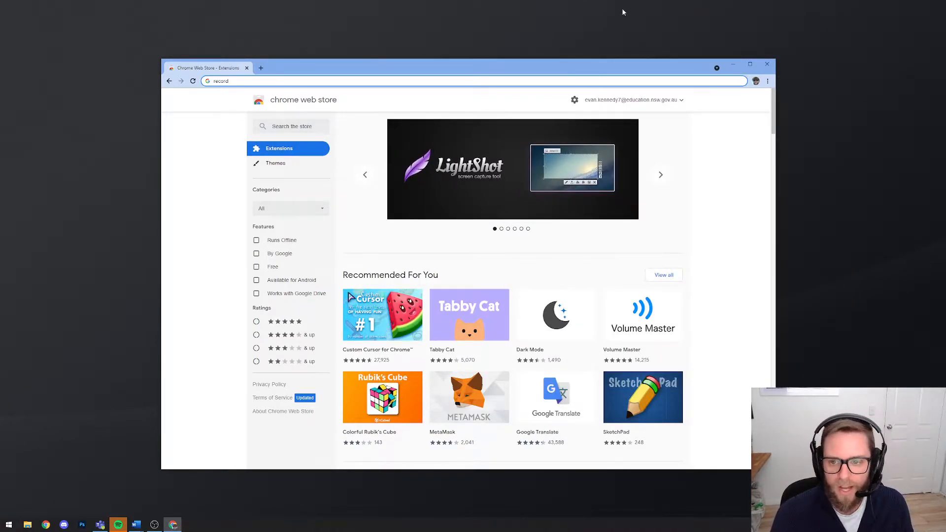
click(766, 64)
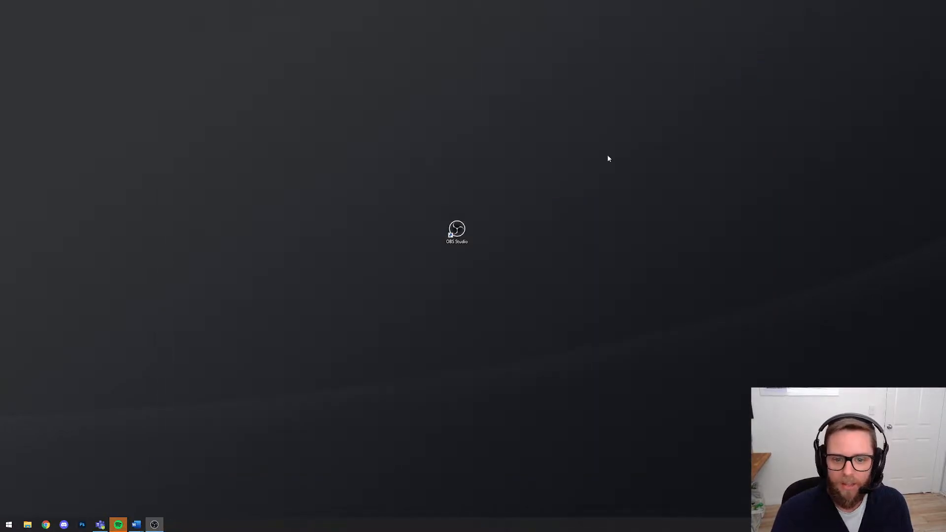
Launch OBS Studio from the desktop as an additional instance despite the one already running, and reposition its window
double_click(457, 232)
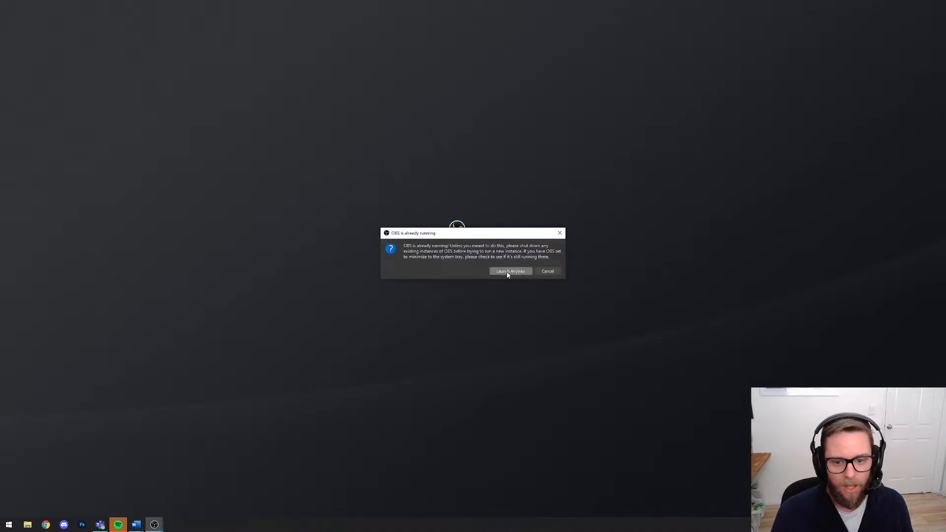
click(508, 270)
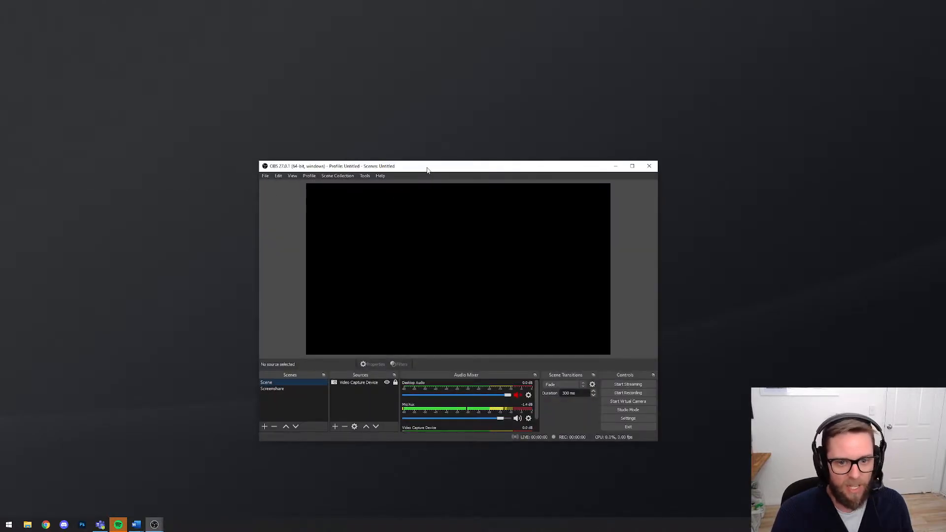
drag(427, 168, 414, 148)
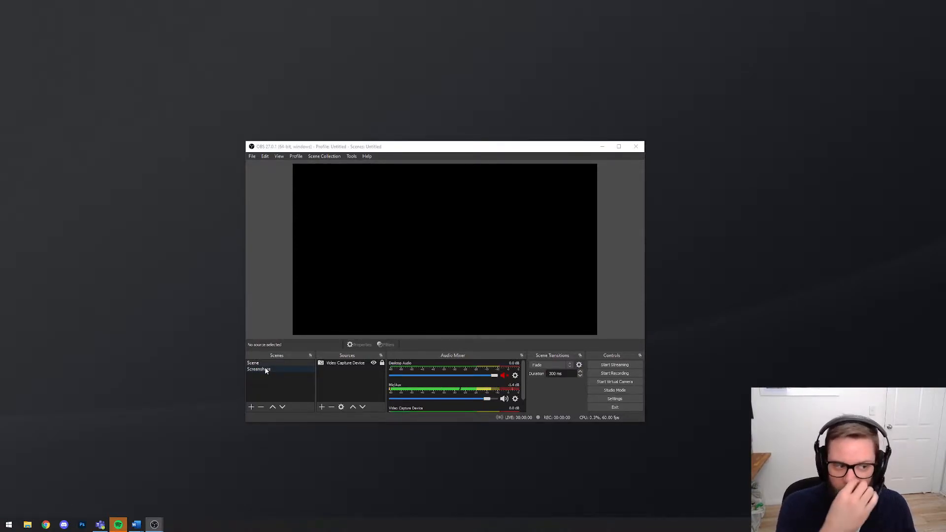
Add a scene named "full screen webcam" to the scene collection
click(262, 389)
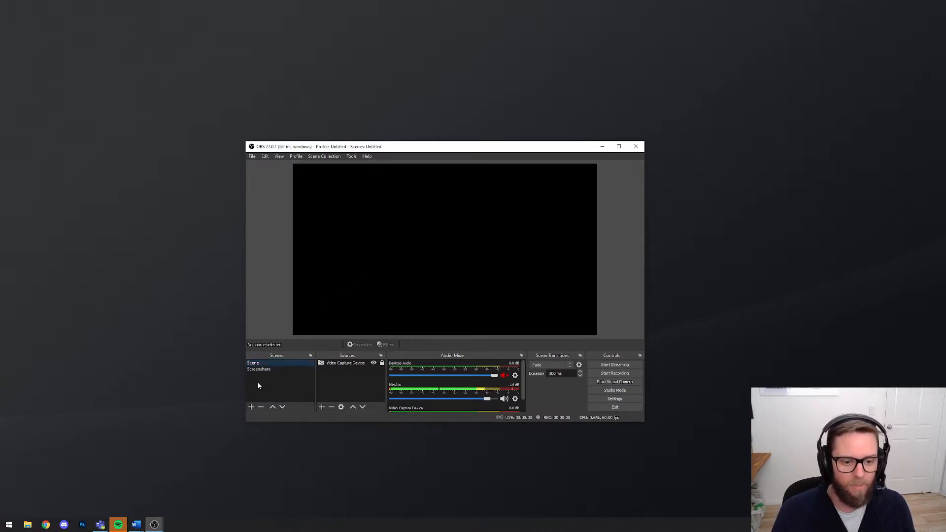
click(251, 407)
text(ful)
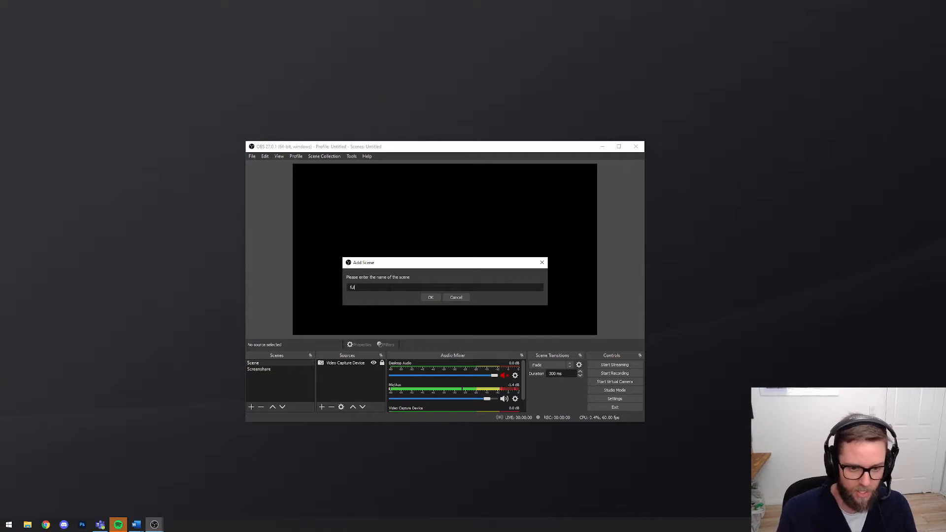
text(l screen webcam)
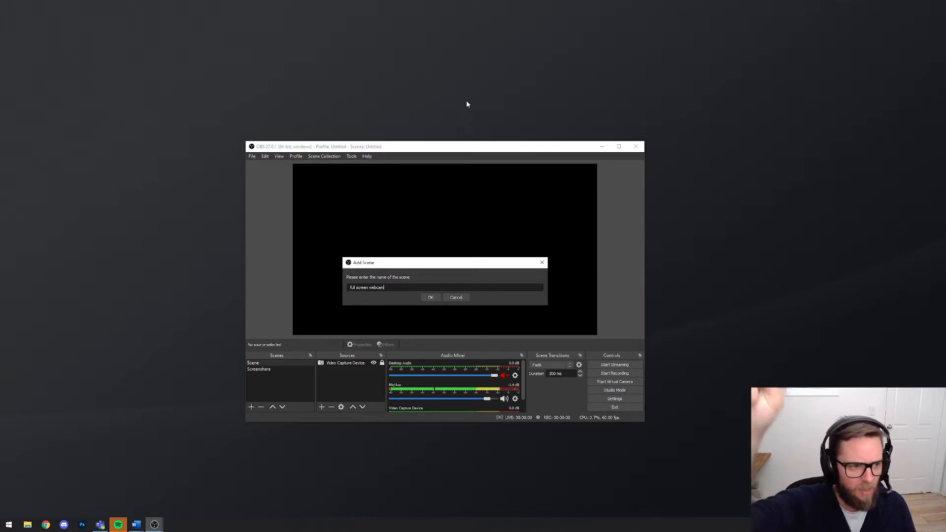
click(430, 297)
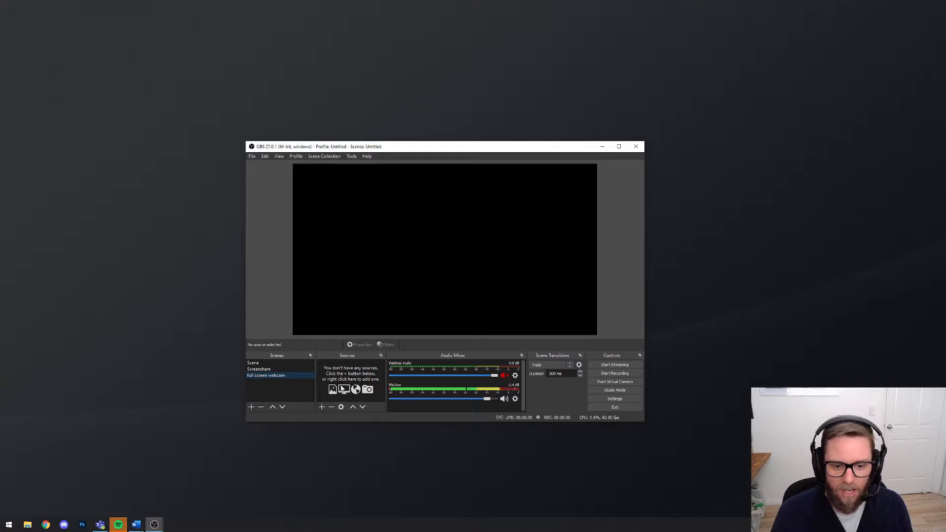
Add the existing Video Capture Device as a visible source in the "full screen webcam" scene
click(321, 407)
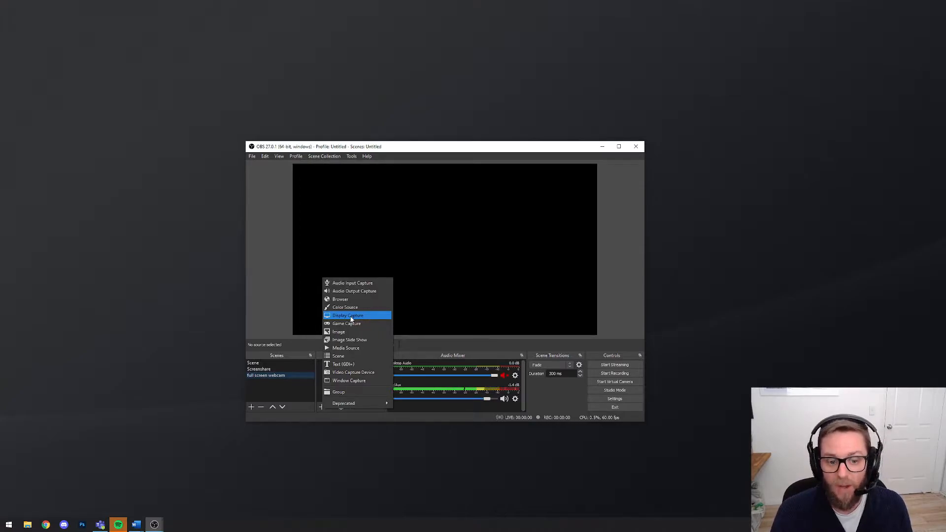
click(358, 372)
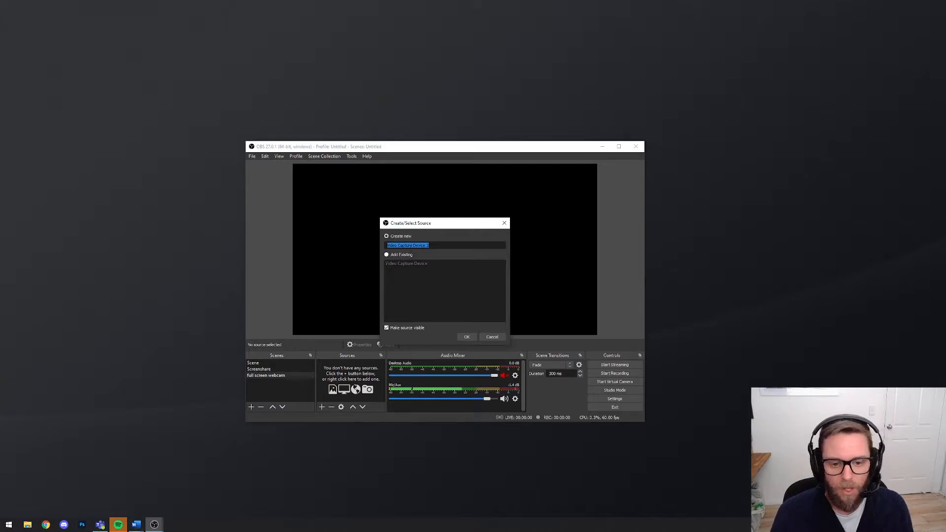
click(408, 254)
click(401, 265)
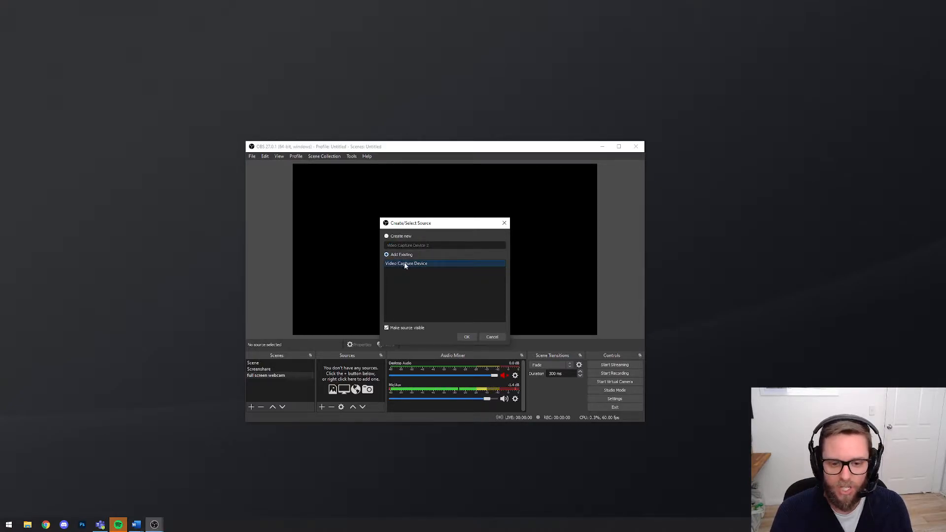
click(467, 337)
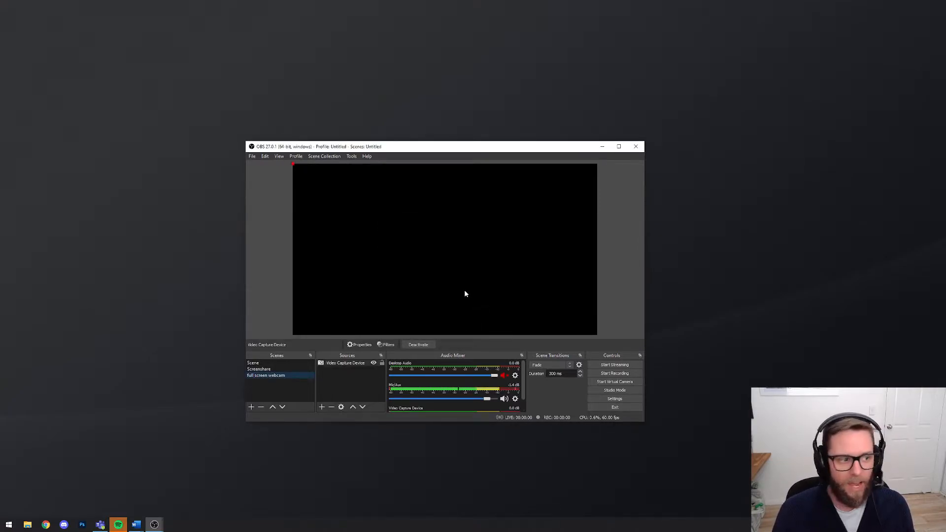
click(342, 364)
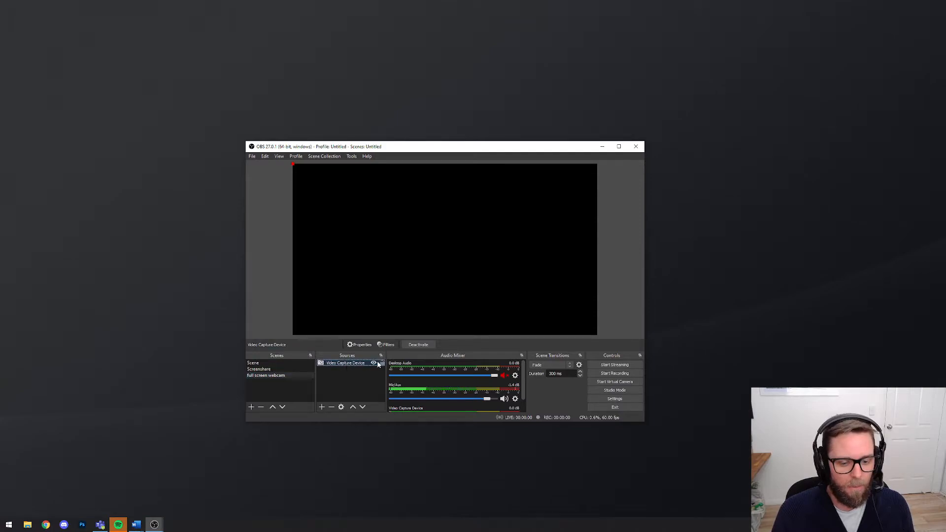
click(385, 203)
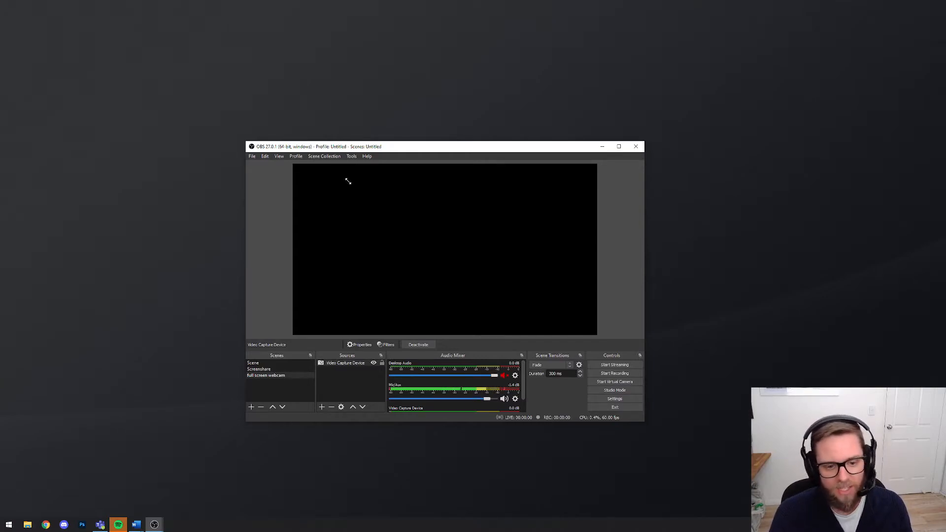
drag(433, 148, 428, 142)
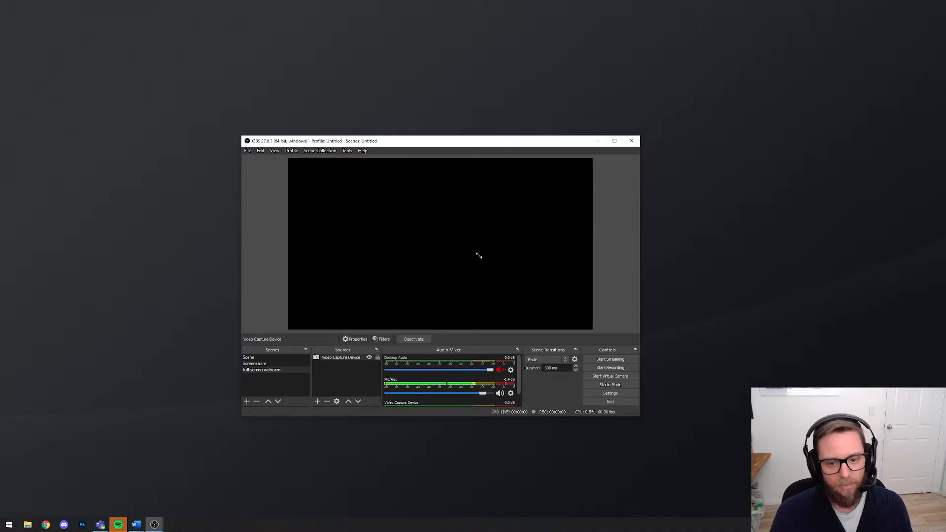
click(266, 370)
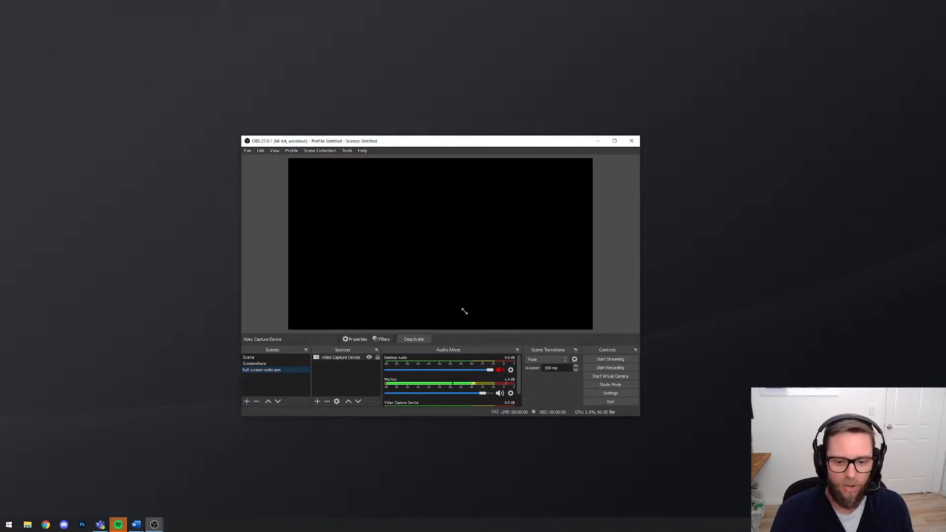
Add another scene named "screenshare with webcam"
click(247, 402)
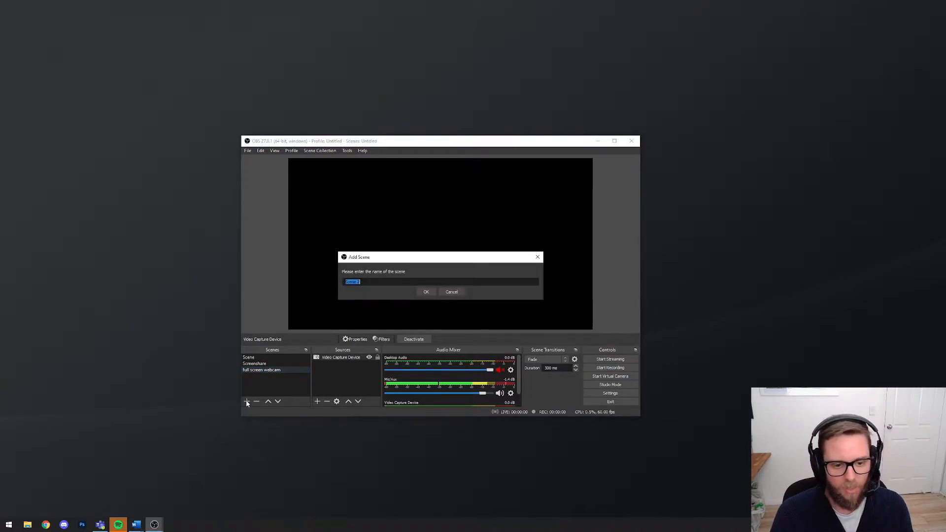
text(screen)
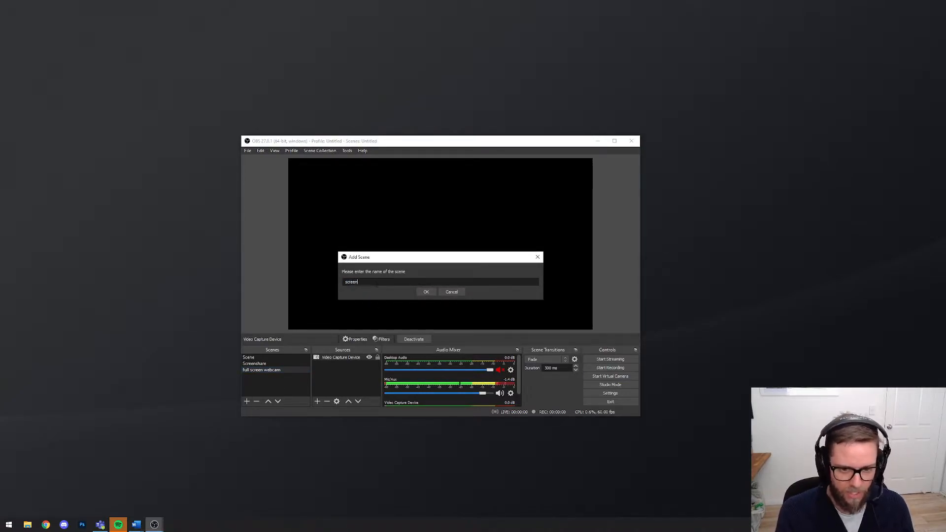
text(share with webcam)
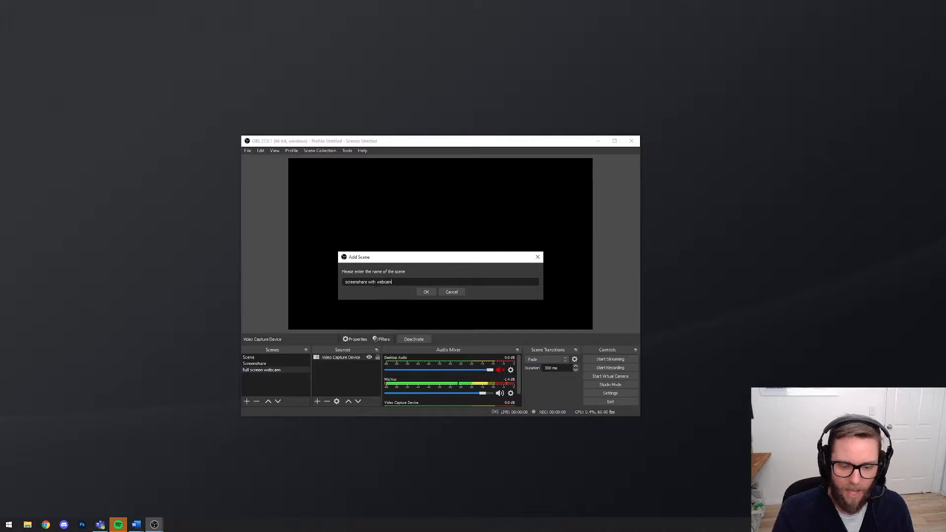
click(426, 292)
Add the existing Display Capture as a source in the "screenshare with webcam" scene
click(319, 401)
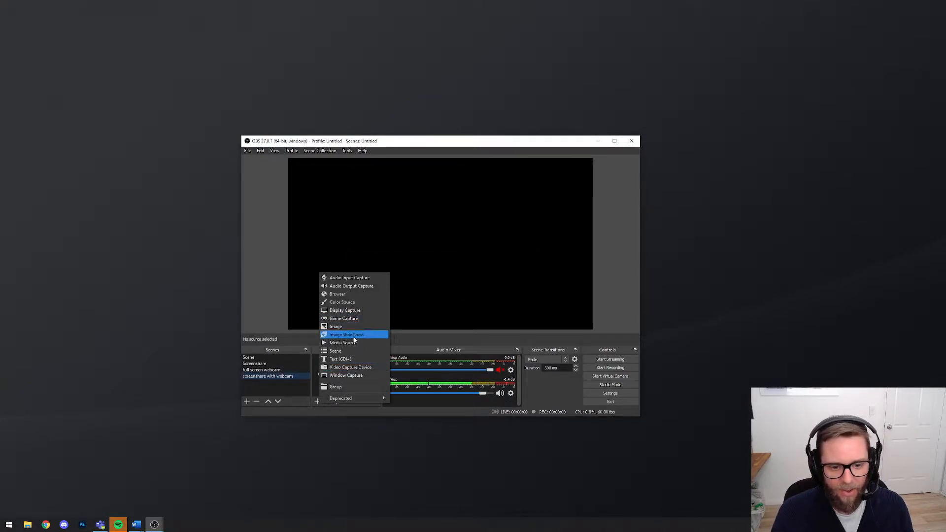
click(355, 311)
click(393, 260)
click(394, 261)
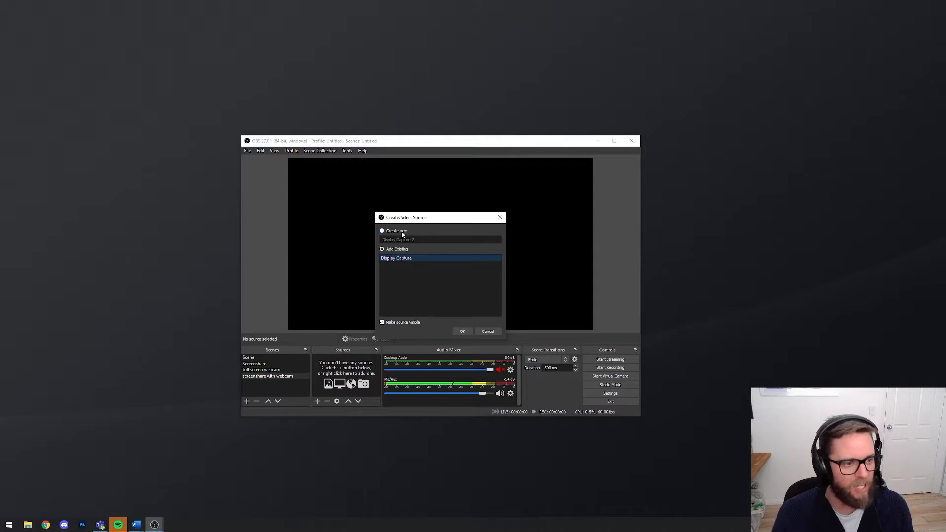
click(461, 331)
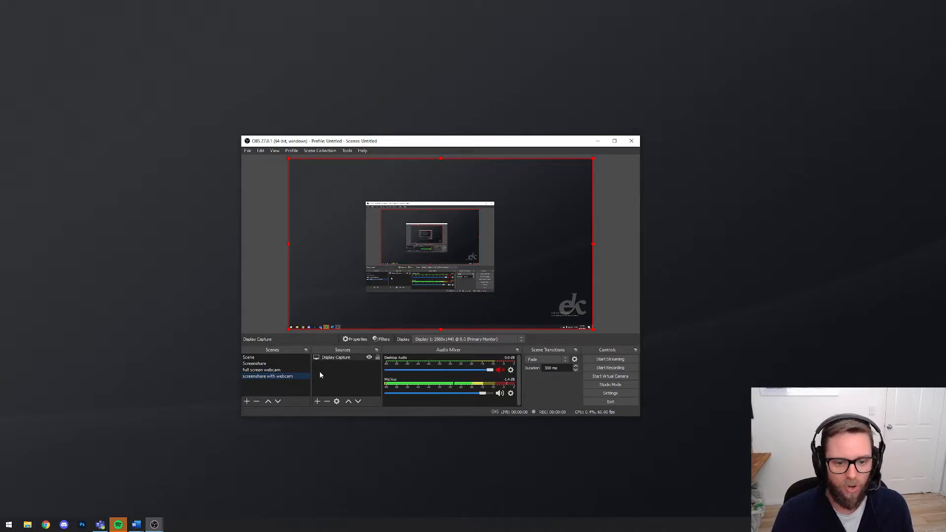
Add the existing Video Capture Device to the "screenshare with webcam" scene, above the Display Capture source
click(317, 401)
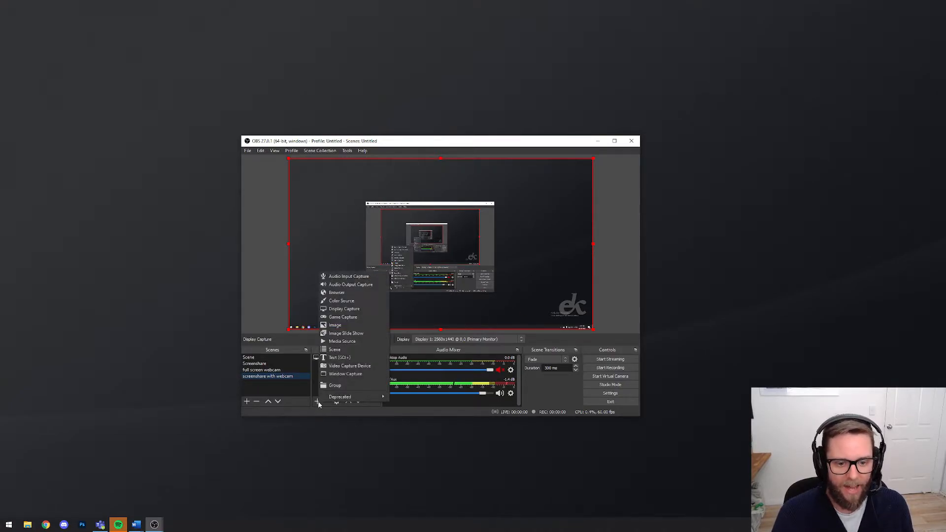
click(345, 365)
click(405, 257)
click(470, 331)
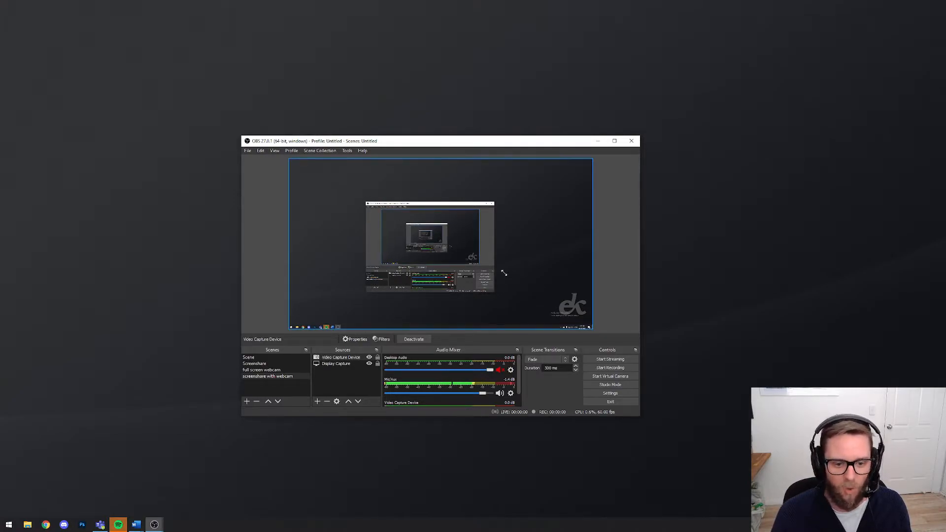
Switch to the "full screen webcam" scene and back to "screenshare with webcam" to compare their previews
click(265, 370)
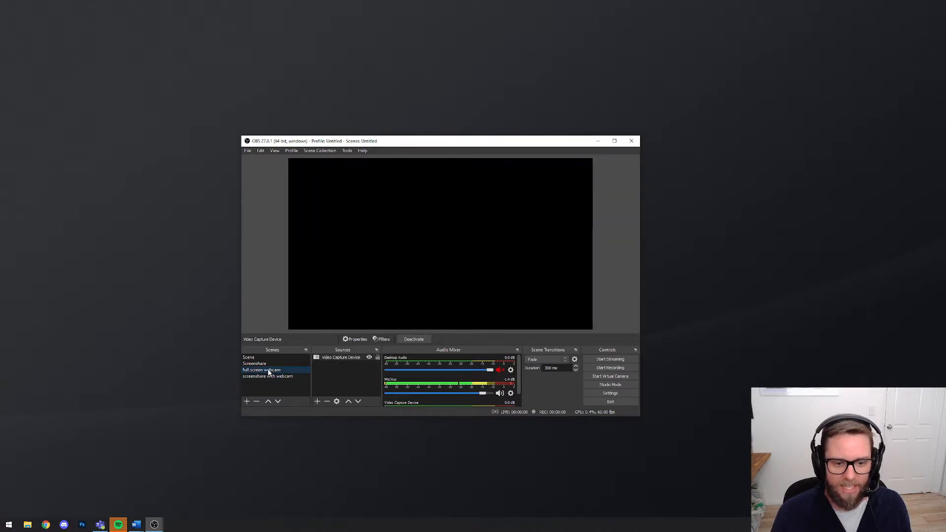
click(271, 378)
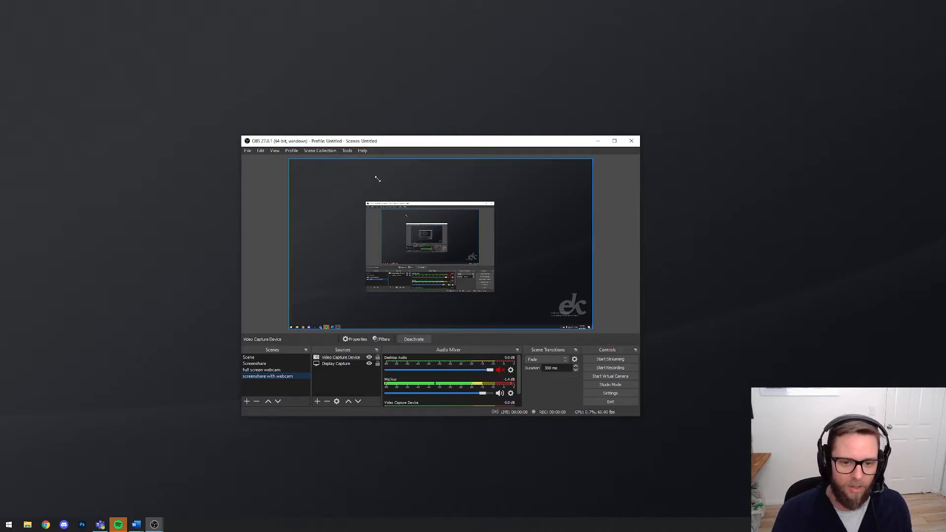
drag(457, 142, 456, 145)
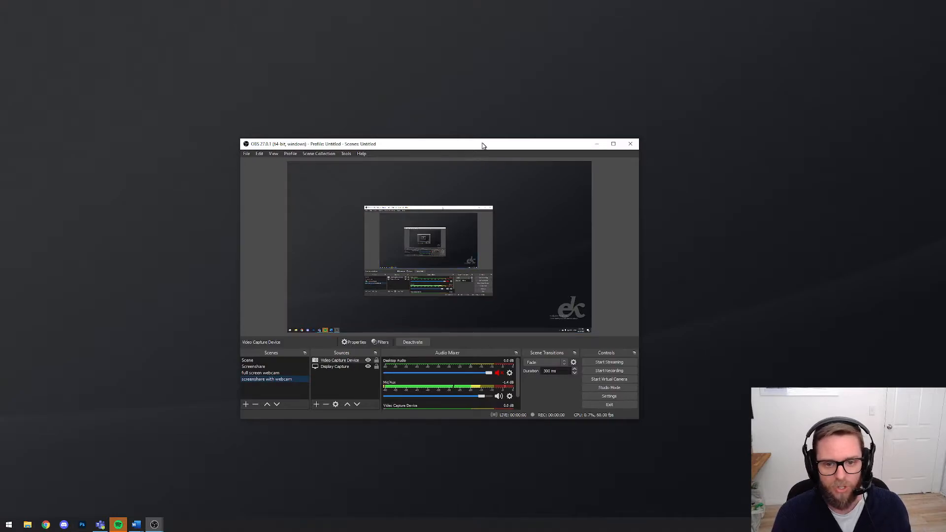
drag(483, 143, 477, 137)
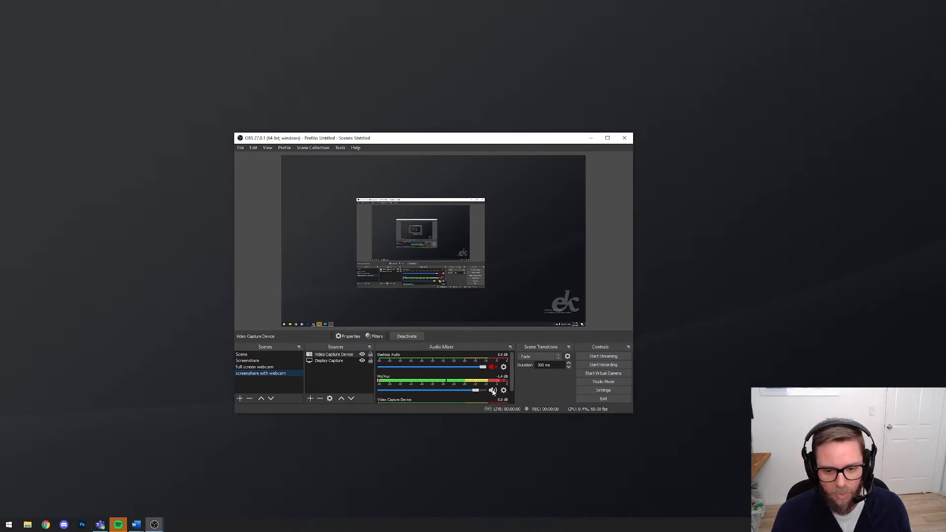
click(493, 368)
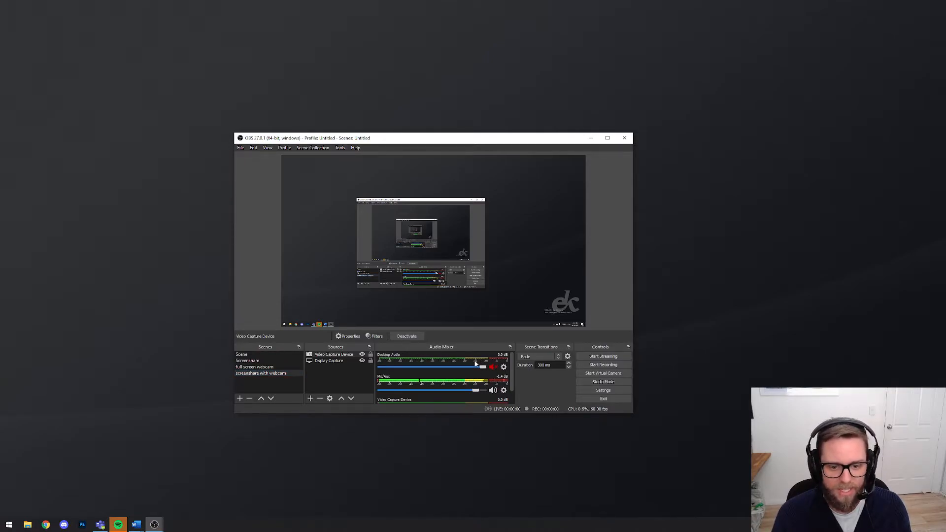
click(559, 357)
click(559, 357)
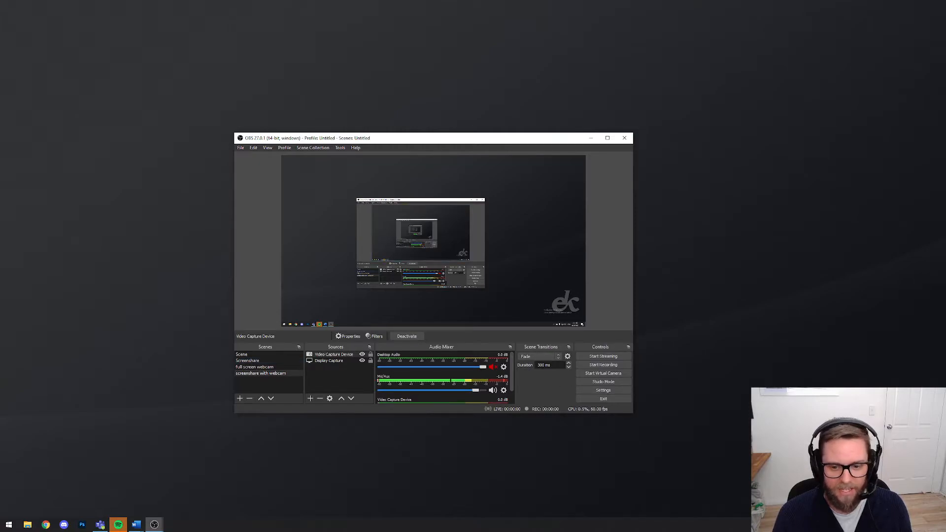
double_click(544, 365)
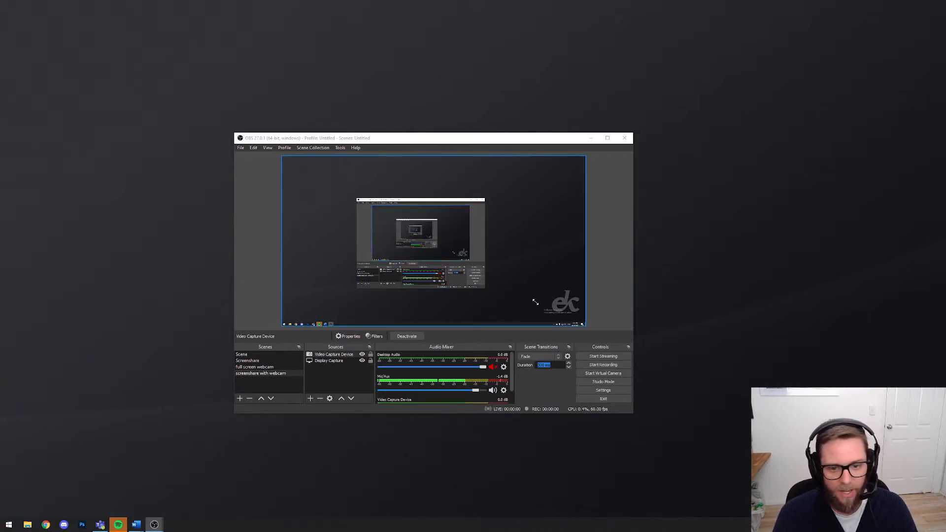
drag(0, 99, 117, 93)
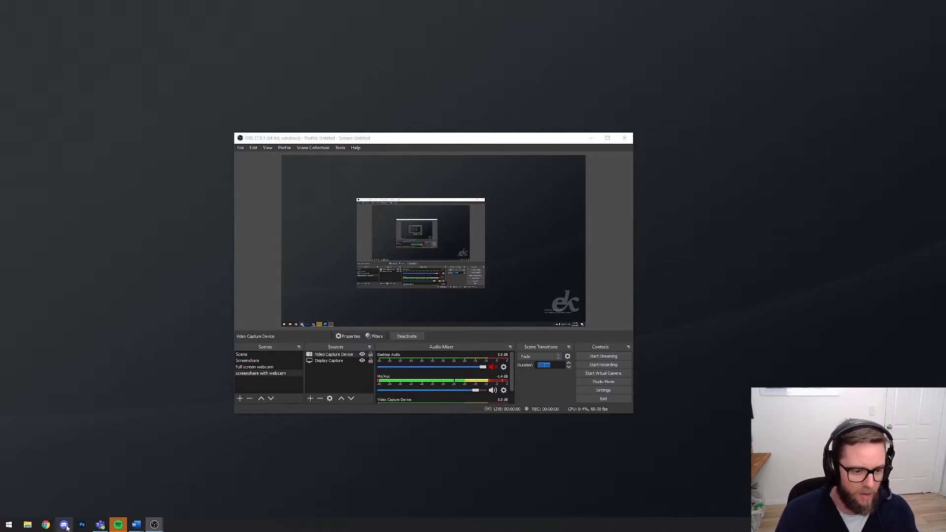
Open a new Chrome window, and switch to Document3 in Word to enter filler text such as "sdsadsadsad"
click(46, 525)
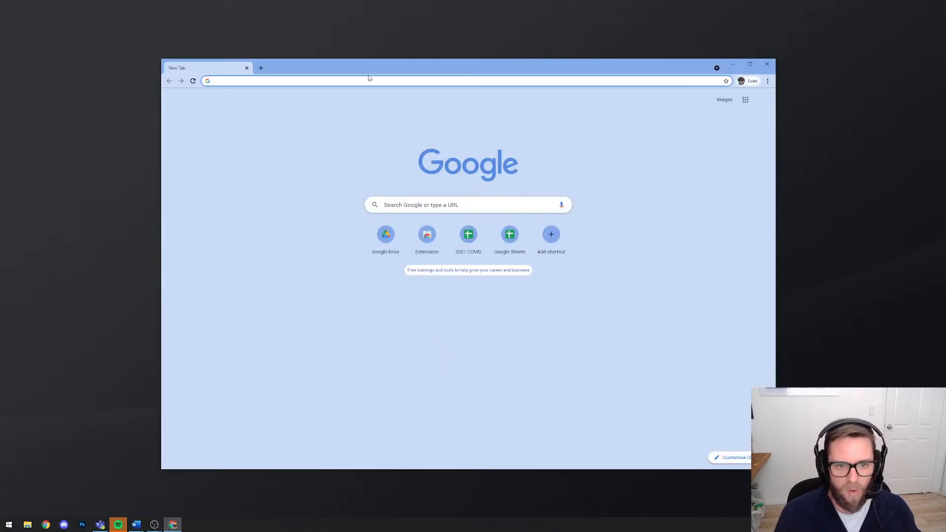
mouse_move(136, 524)
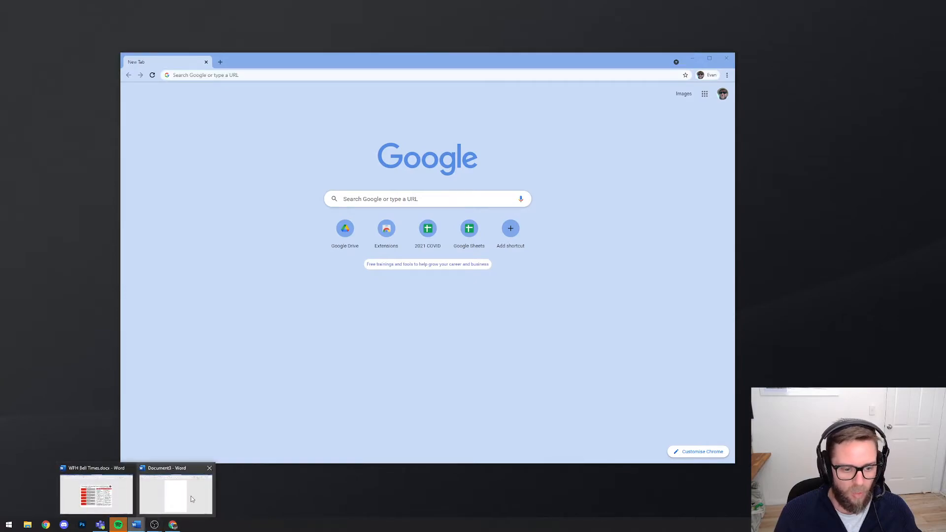
click(193, 500)
text(sdsadsadsad)
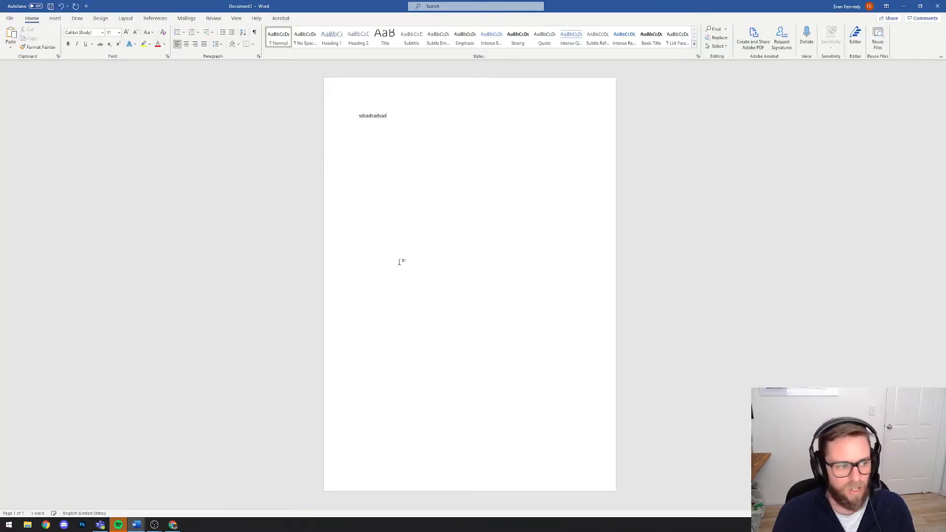
text(lkmsc)
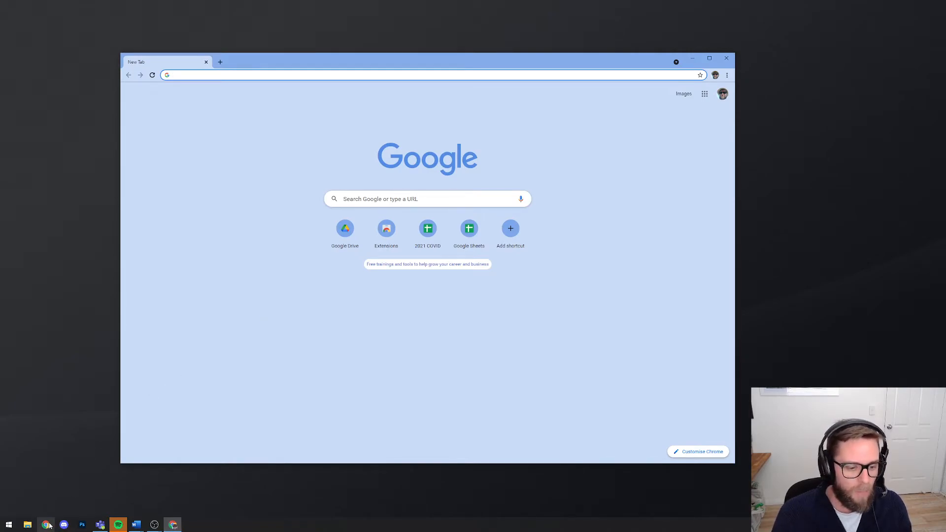
Close the Chrome window and open File Explorer in front of the repositioned OBS Studio window
click(727, 58)
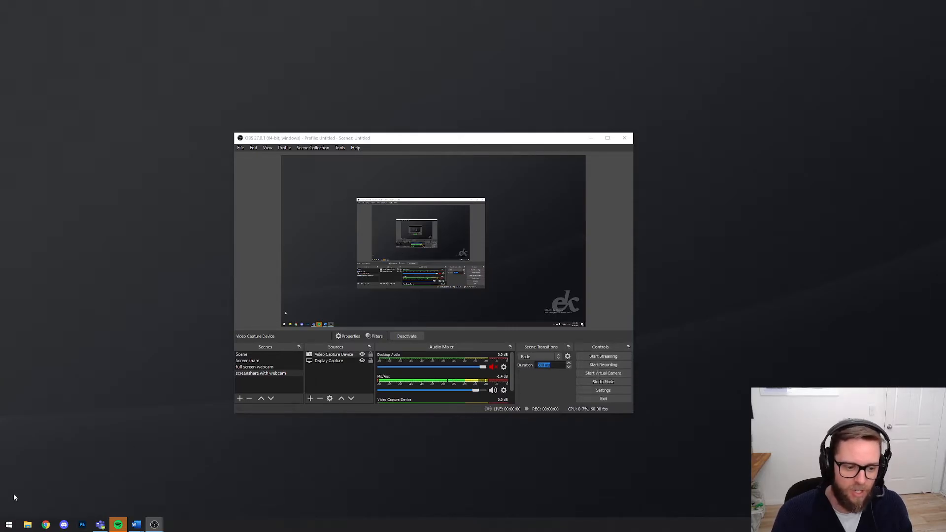
click(28, 525)
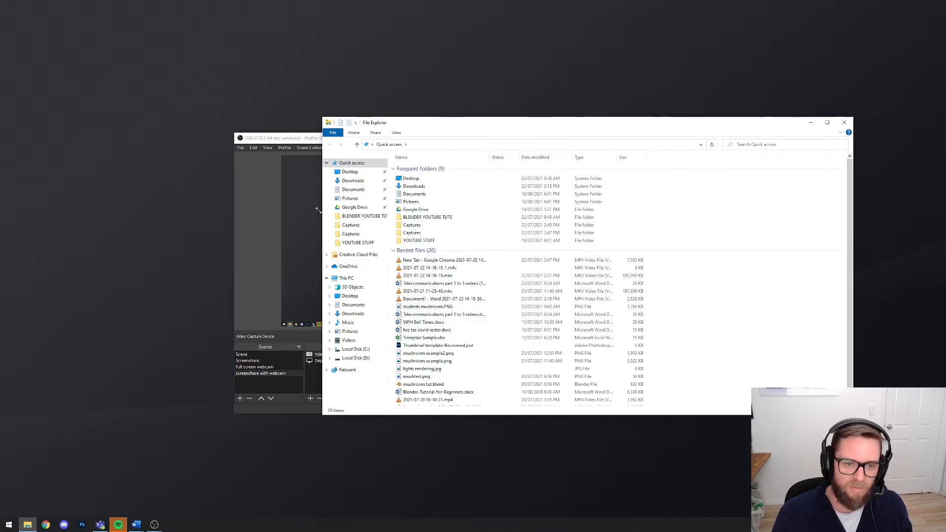
click(276, 138)
drag(276, 138, 211, 134)
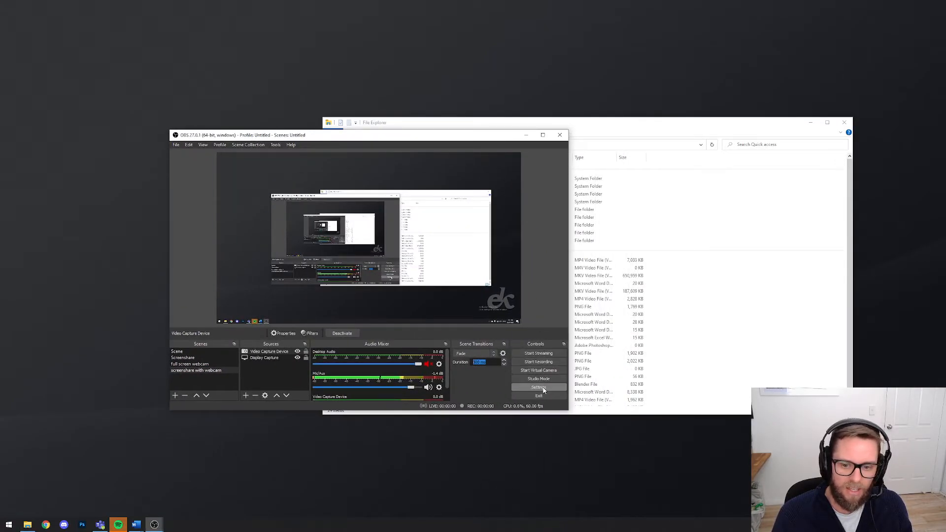
click(542, 412)
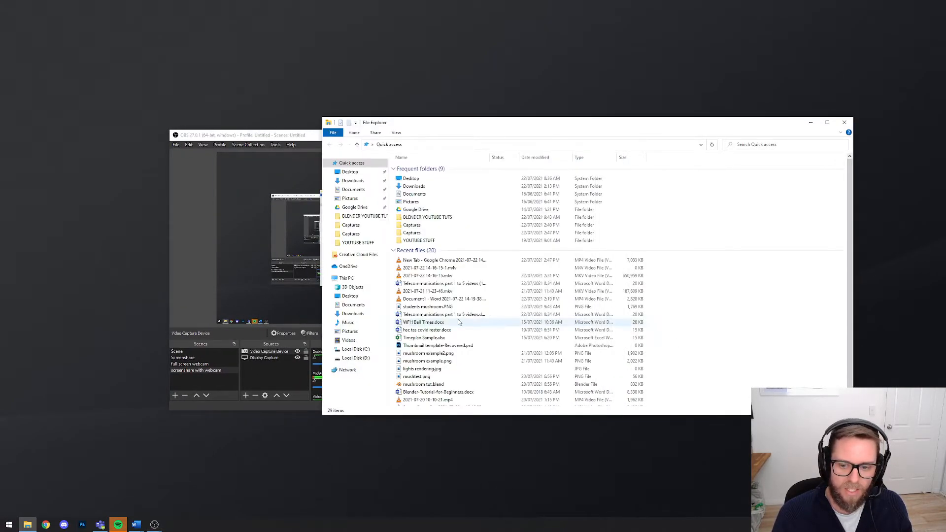
Open the Captures folder inside the Videos folder of This PC to view the recorded files
click(347, 278)
click(595, 195)
double_click(595, 195)
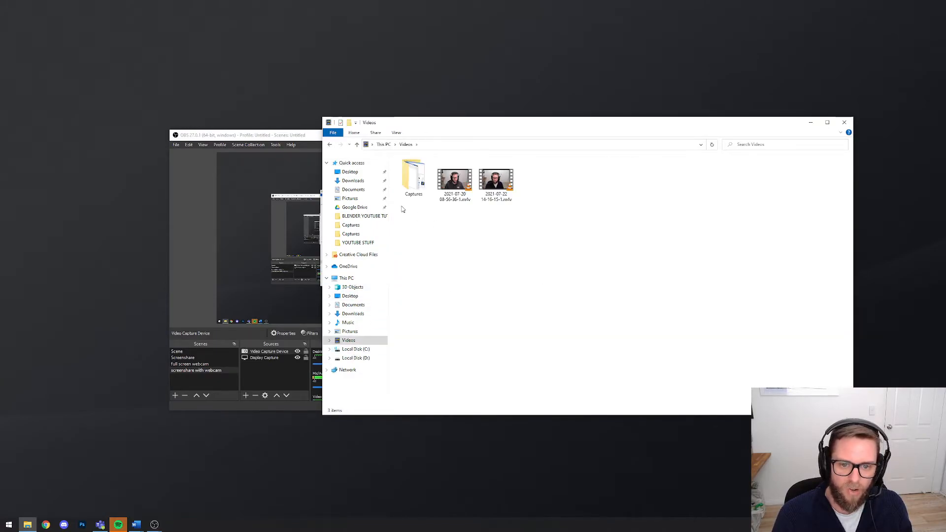
double_click(409, 175)
click(408, 201)
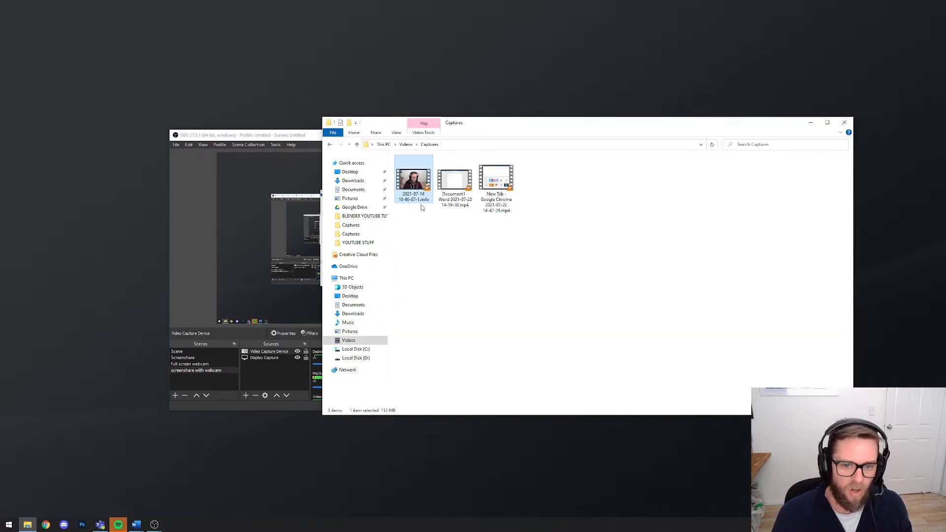
click(425, 223)
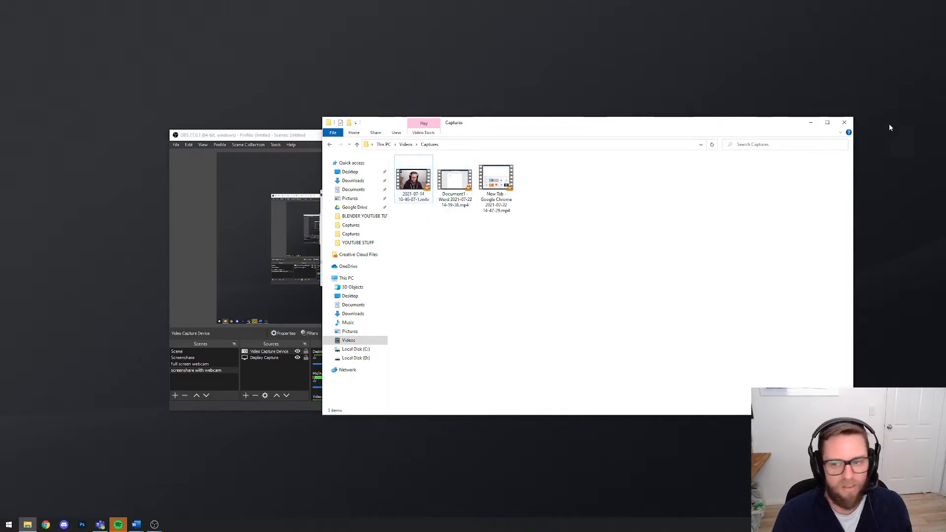
Close the Captures folder window and move the OBS Studio window nearer the middle of the desktop
click(845, 123)
drag(427, 141, 506, 140)
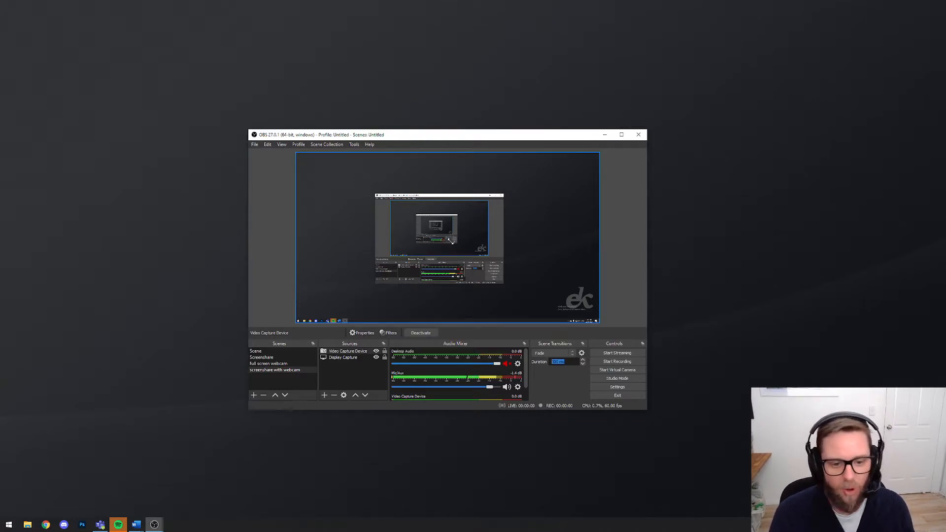
drag(429, 132, 436, 131)
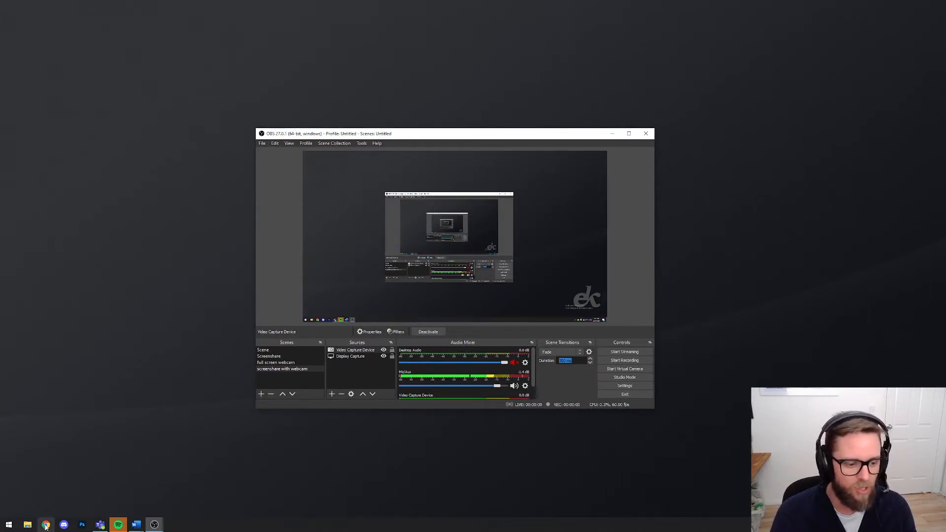
Open Chrome, switch from the education.nsw.gov.au profile to the personal profile, and view its account details
click(46, 526)
drag(505, 63, 517, 66)
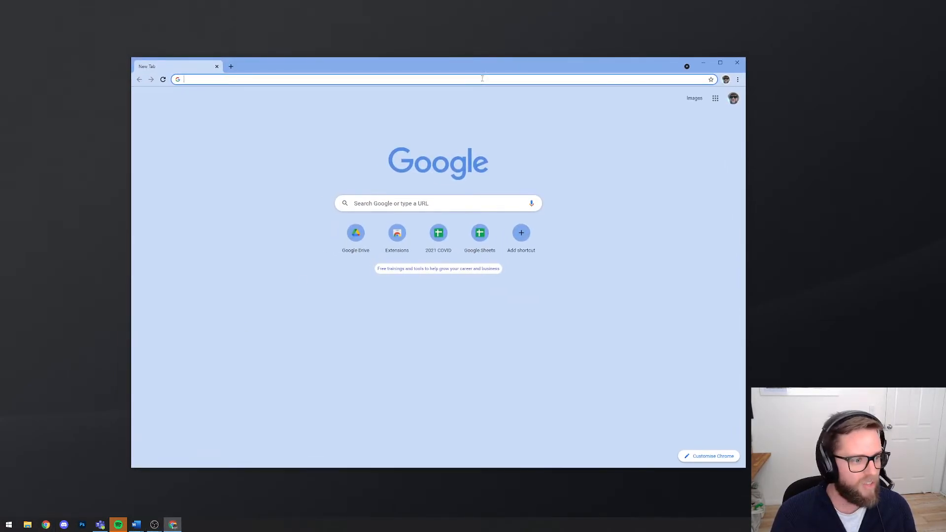
click(727, 80)
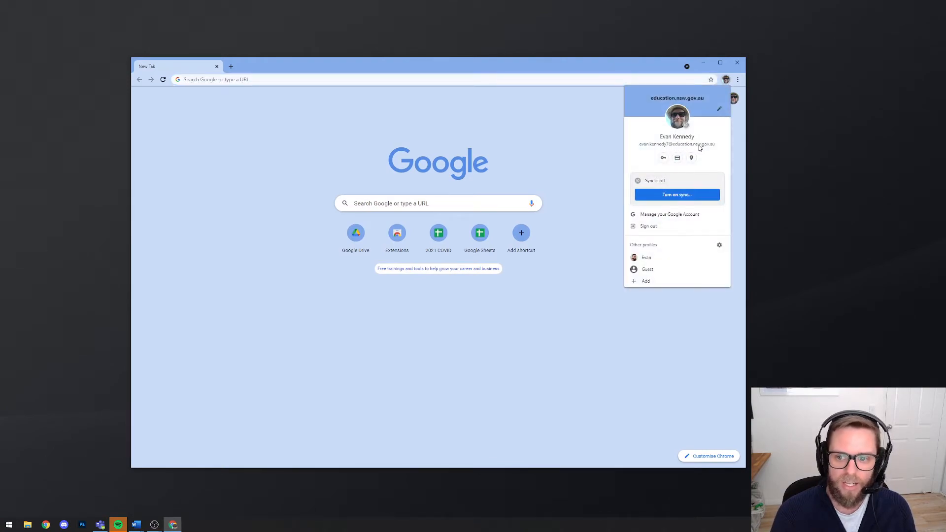
click(640, 257)
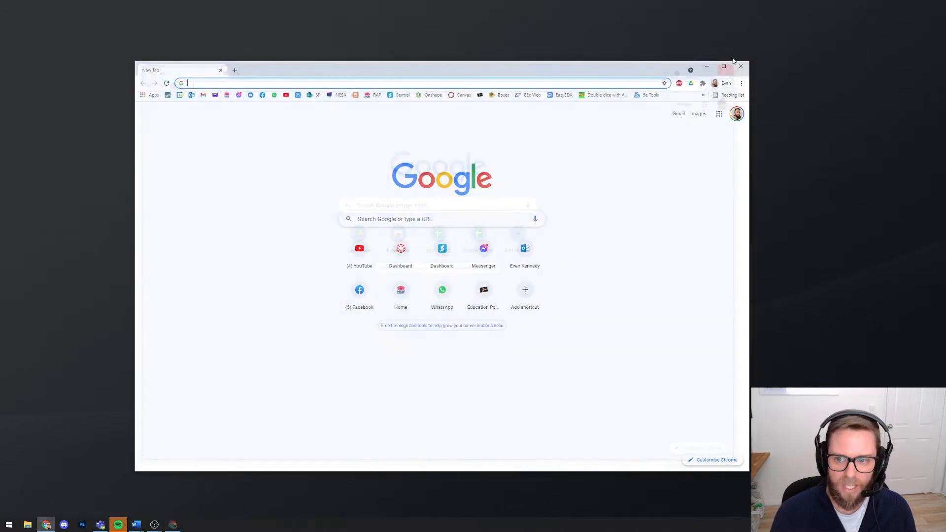
click(733, 87)
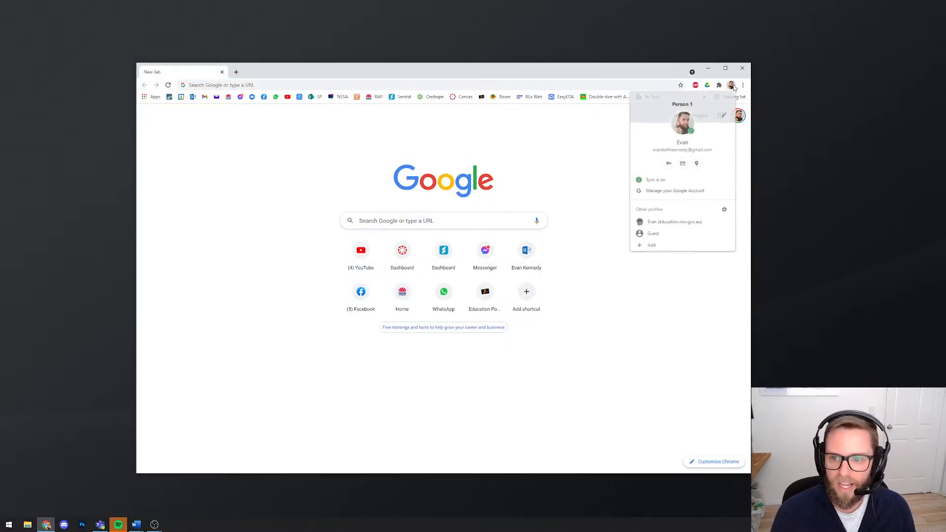
click(625, 150)
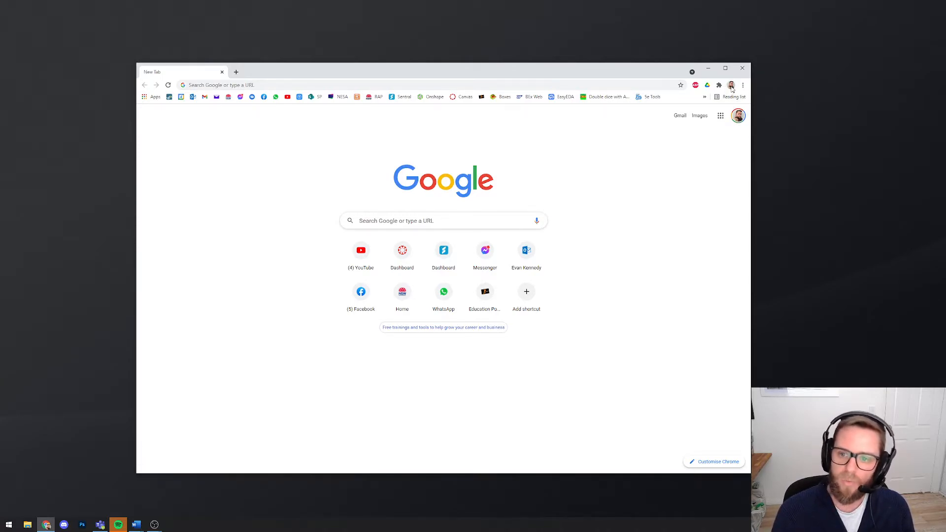
Switch Chrome back to the education.nsw.gov.au profile and check which account is signed in
click(731, 86)
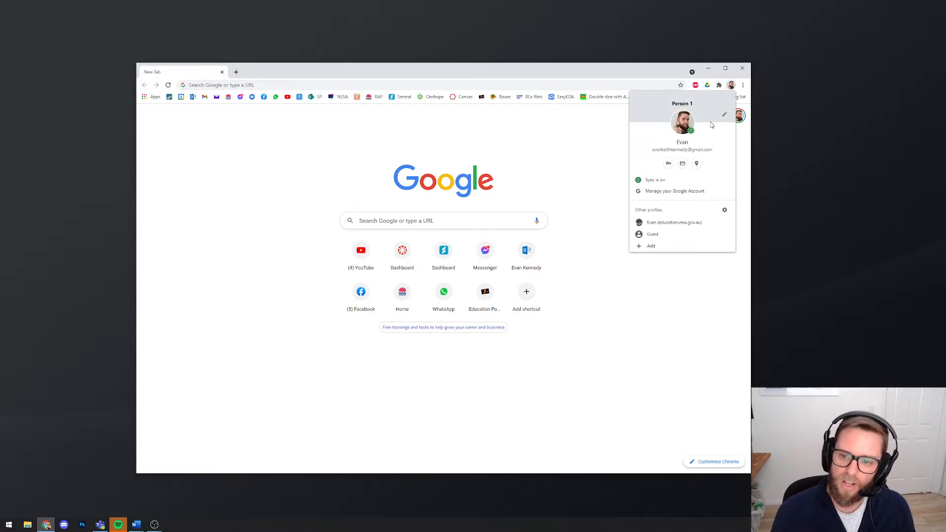
click(661, 224)
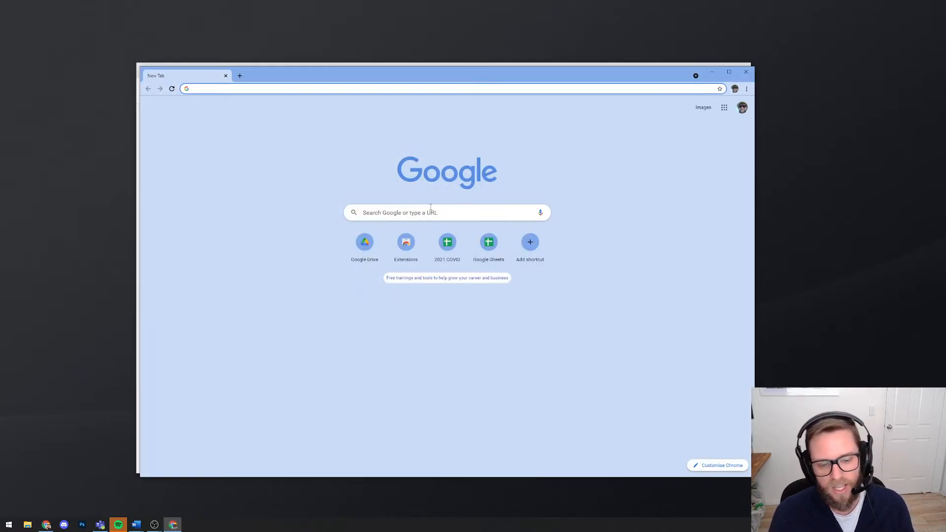
click(459, 209)
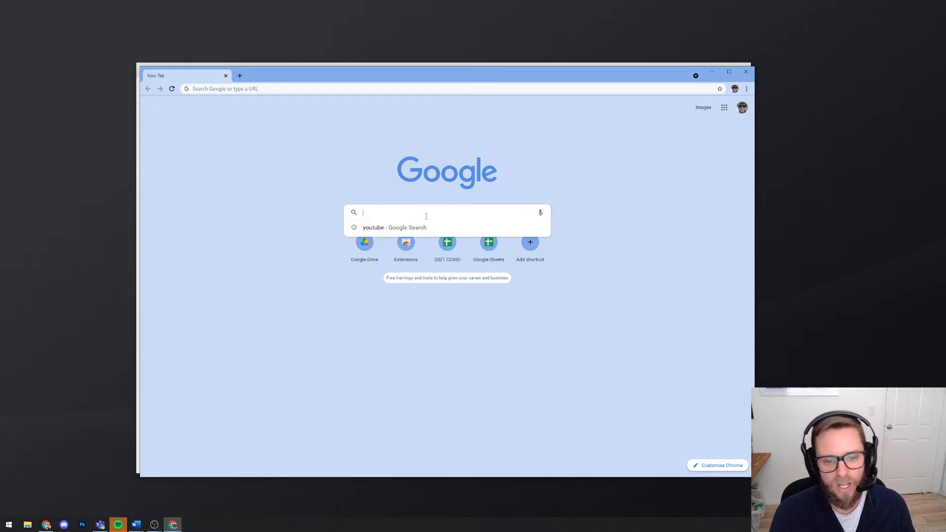
drag(669, 77, 668, 84)
click(733, 98)
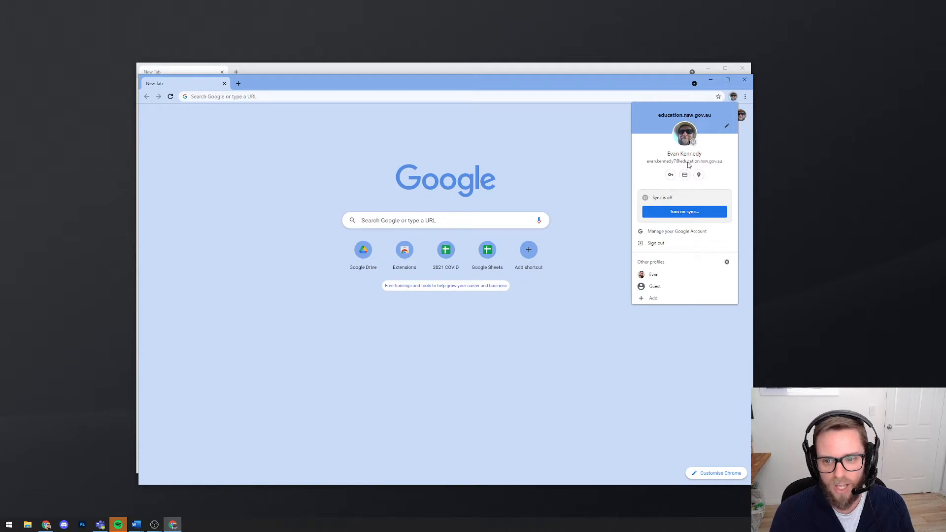
click(636, 79)
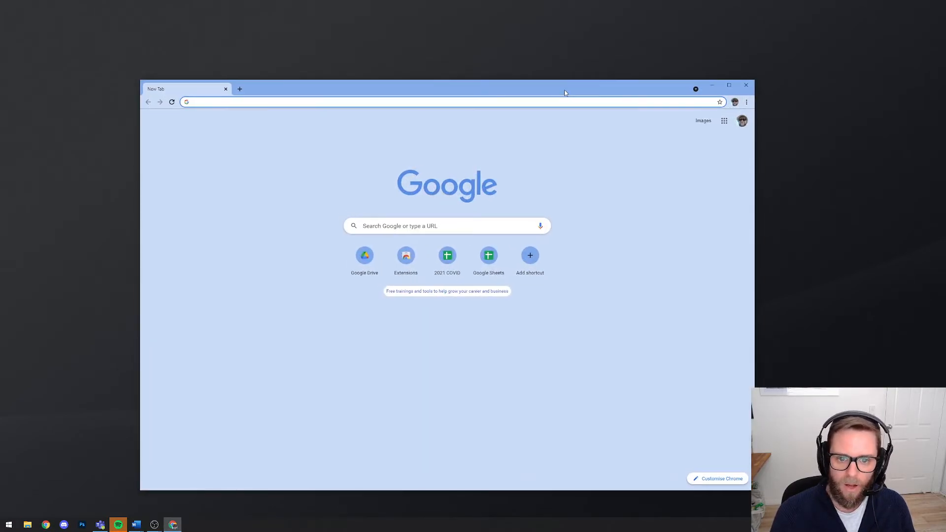
Search for "youtube" in the education profile's window and open the YouTube site from the results
drag(562, 84, 564, 89)
click(496, 102)
text(youtube)
key(Return)
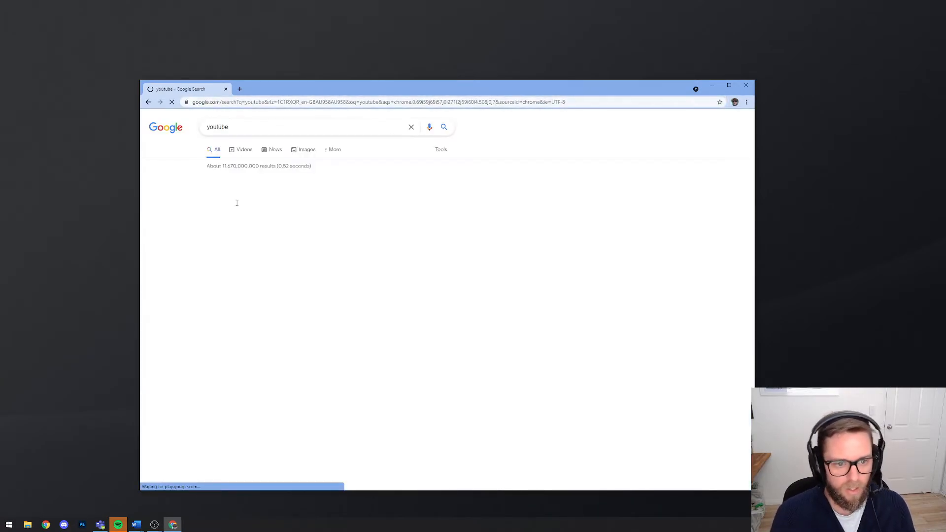
click(231, 191)
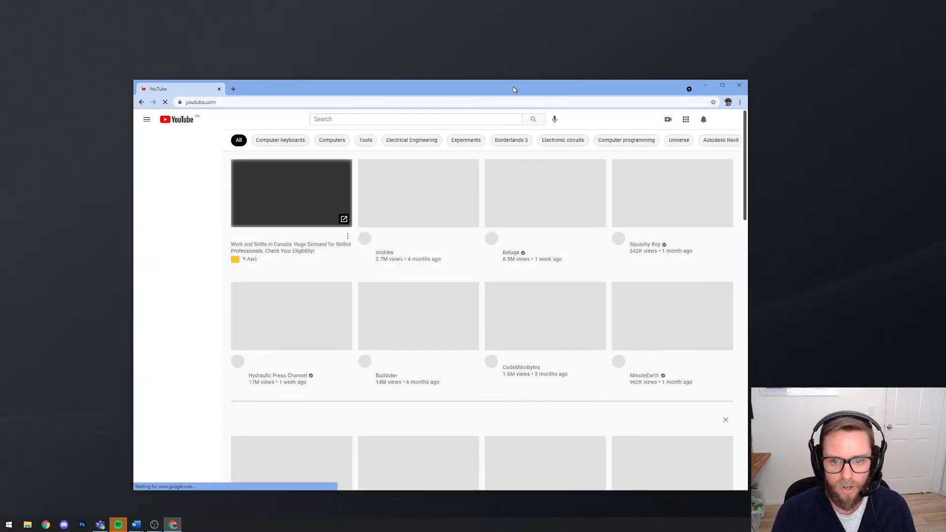
Start a video upload in YouTube Studio and place a File Explorer window beside the upload dialog
click(660, 117)
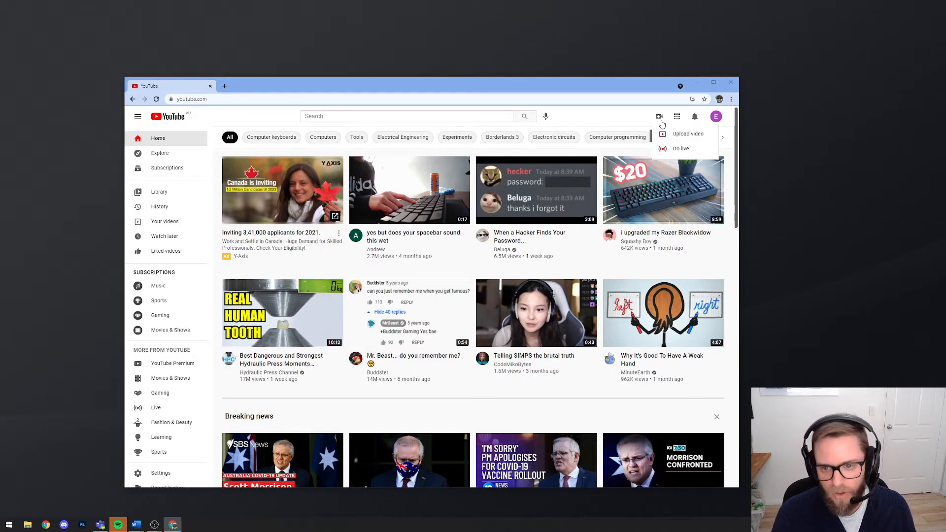
click(683, 134)
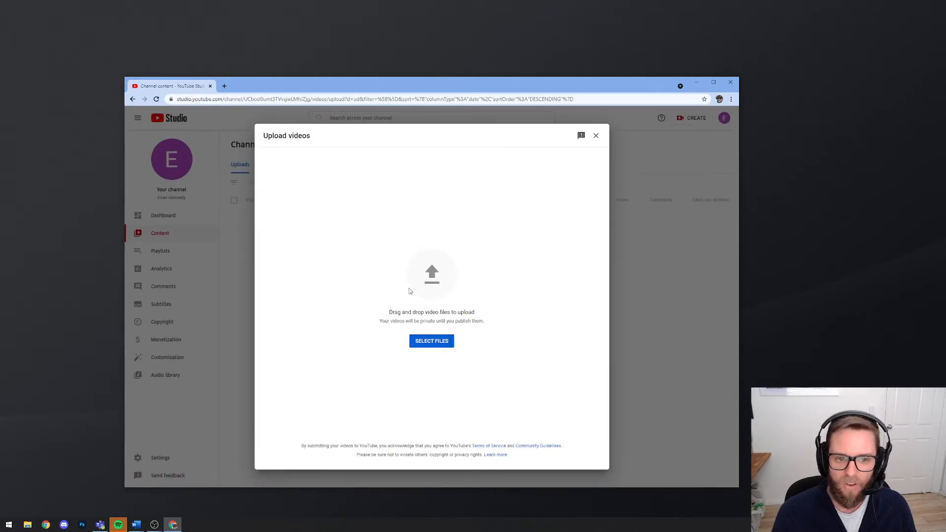
click(27, 525)
drag(515, 124, 615, 89)
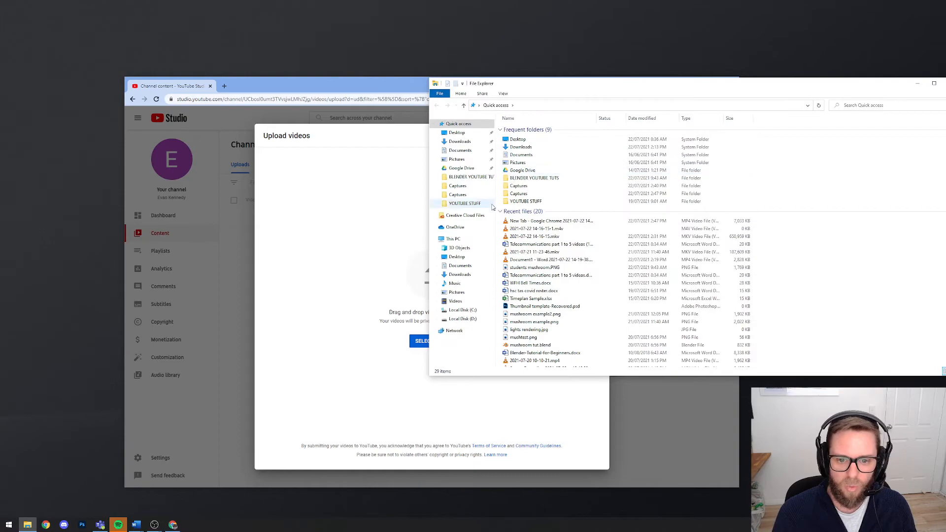
Look in the Captures folder inside Videos, and switch to the Captures folder on the Desktop
click(454, 240)
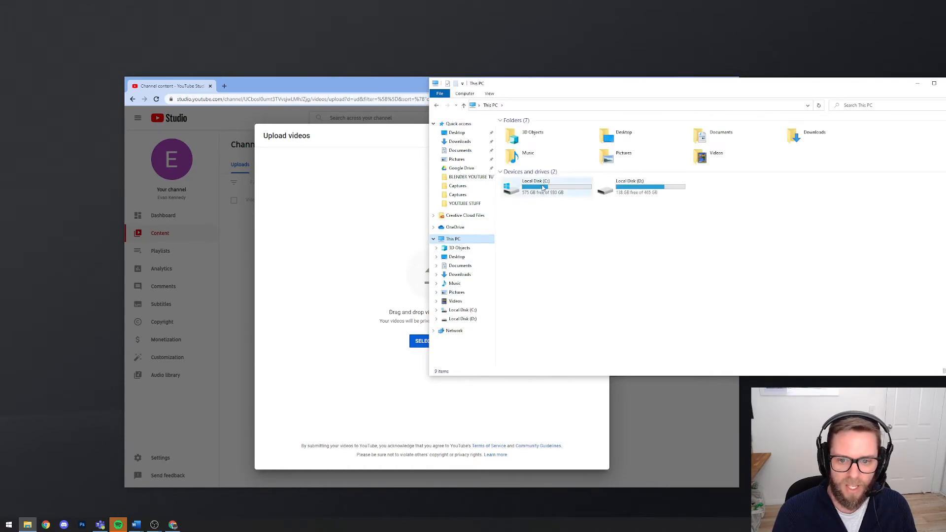
double_click(705, 156)
double_click(529, 145)
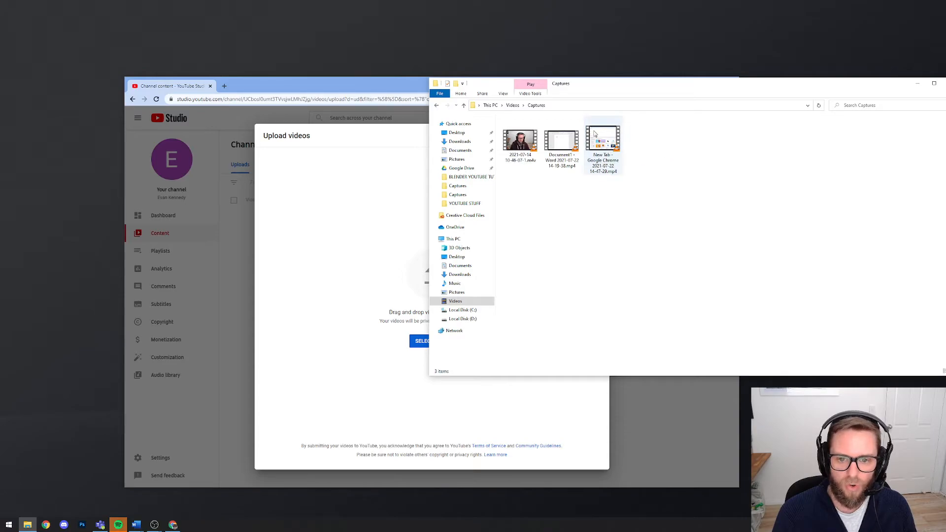
click(457, 133)
double_click(522, 129)
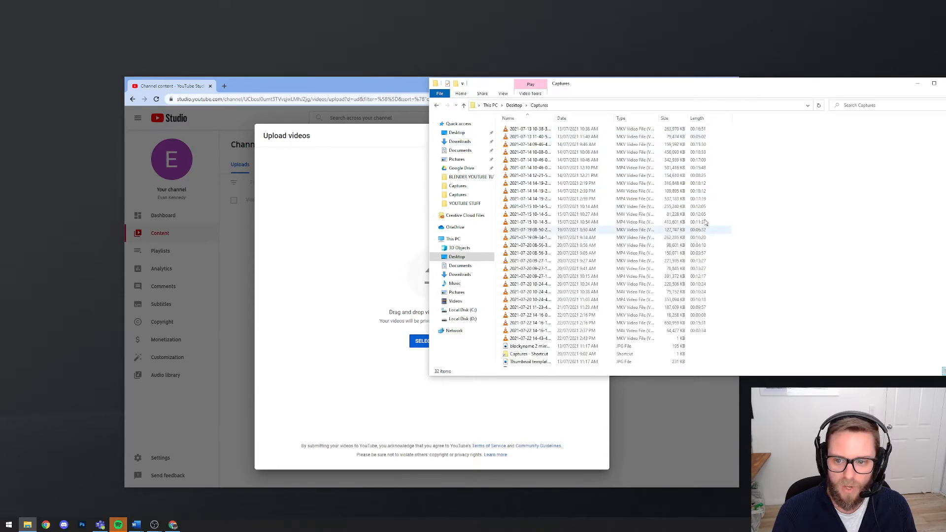
Display the Desktop Captures folder as large icons and move its window fully into view over the browser
click(503, 94)
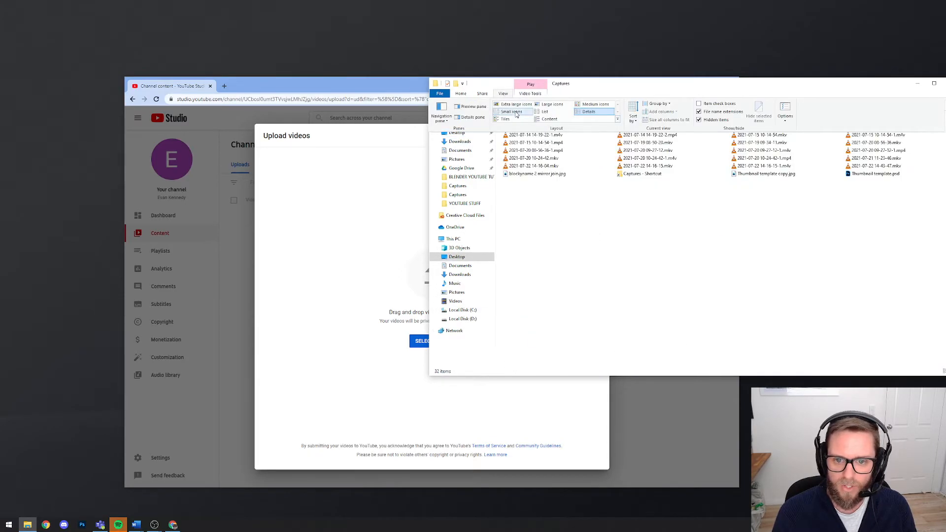
click(512, 111)
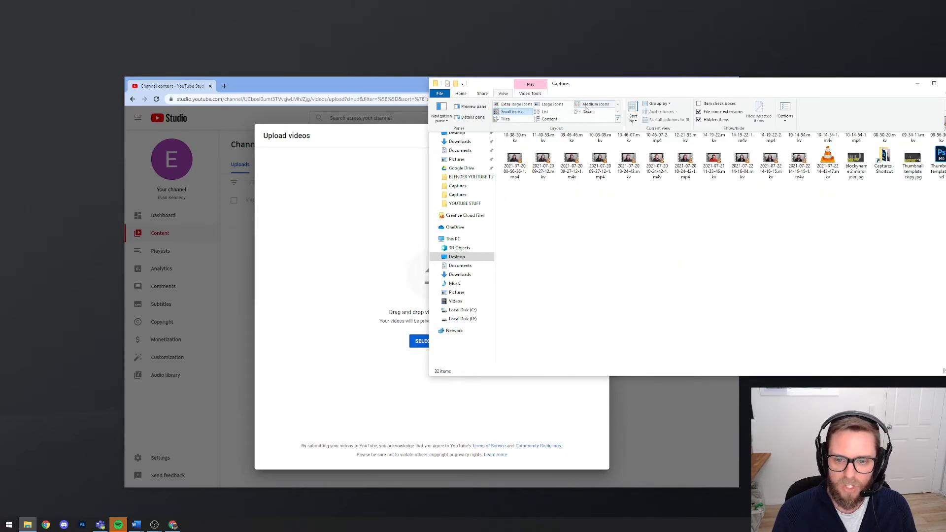
click(555, 108)
drag(750, 88, 673, 70)
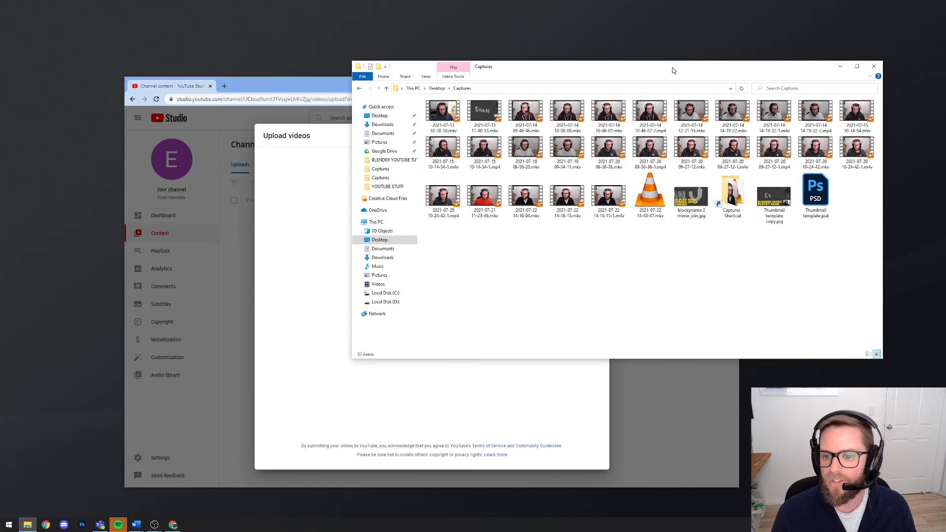
click(562, 215)
key(Left)
key(Left)
key(Left)
click(489, 215)
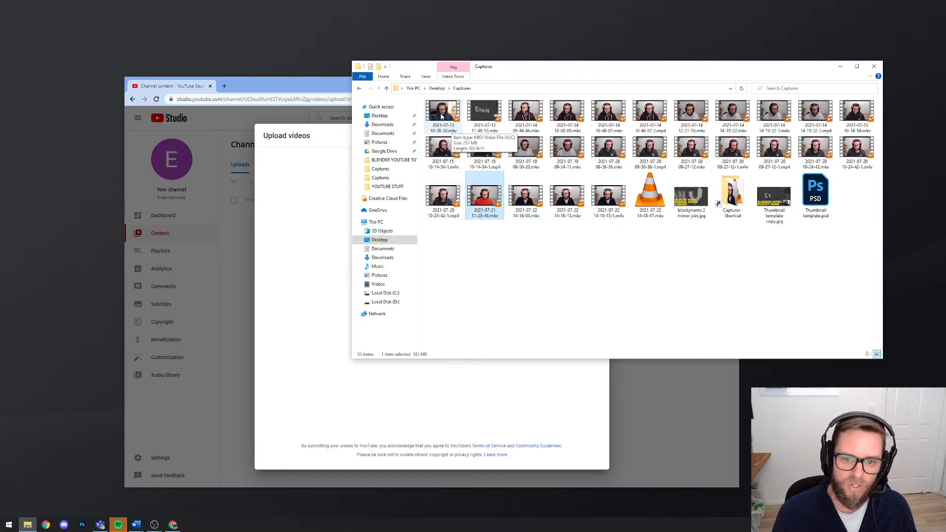
drag(442, 113, 393, 390)
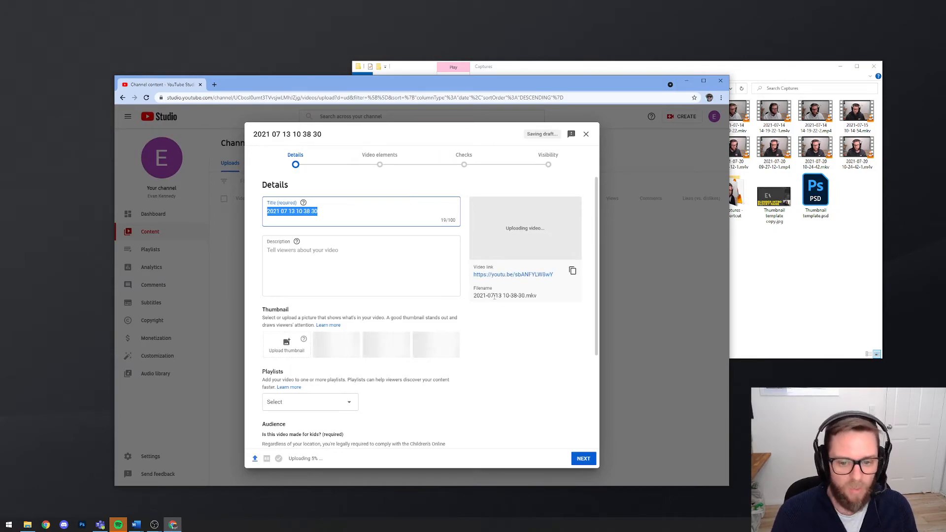
Replace the uploaded video's default title with "Introduction to Software"
click(353, 210)
drag(354, 211, 232, 211)
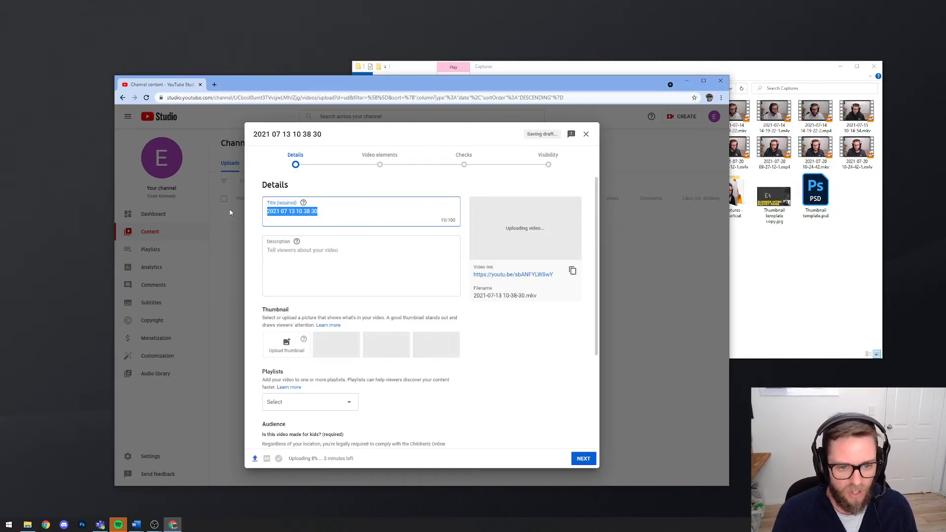
text(Introduction to )
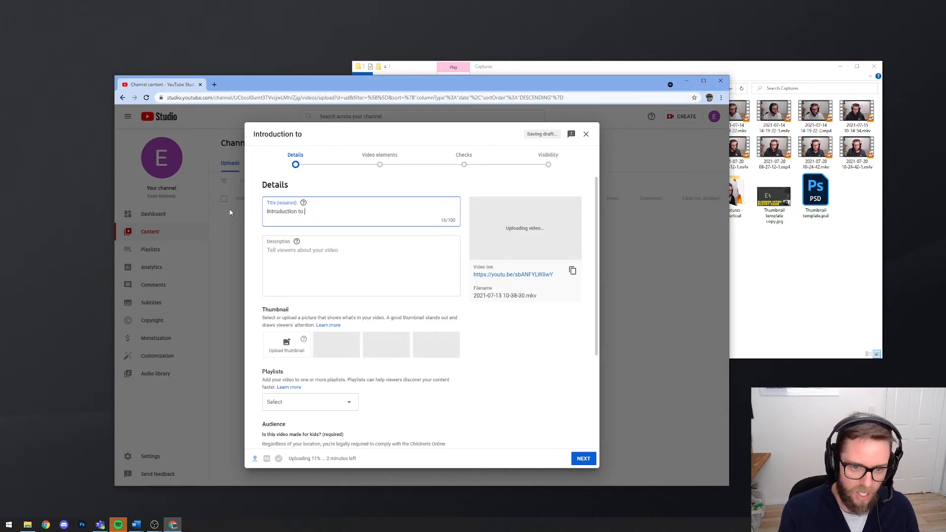
text(Software)
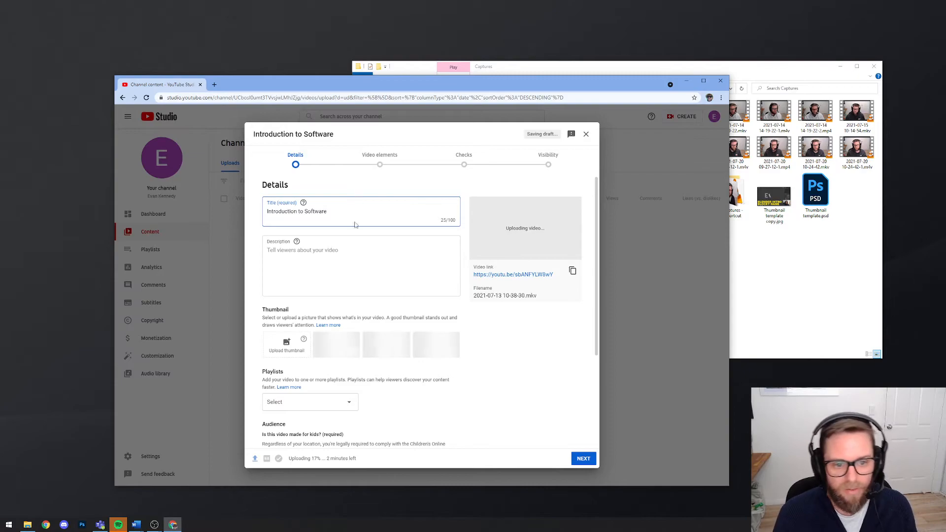
Enter the video description "This video teaches students how to do whatever"
key(Tab)
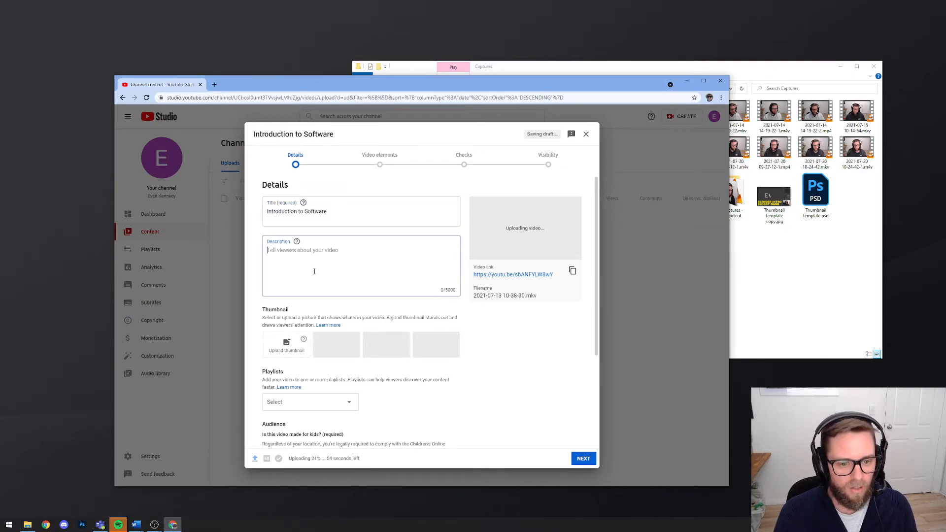
text(This video teachis students how to do whatever)
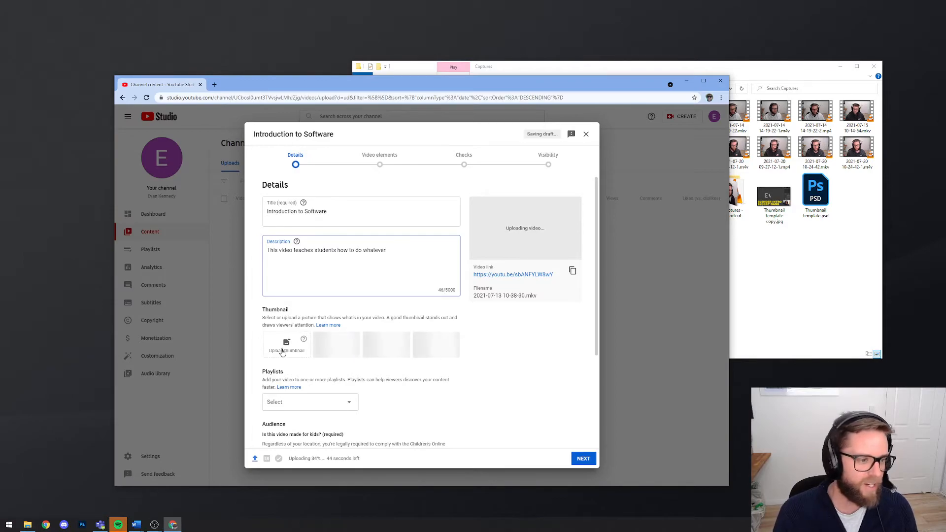
click(507, 230)
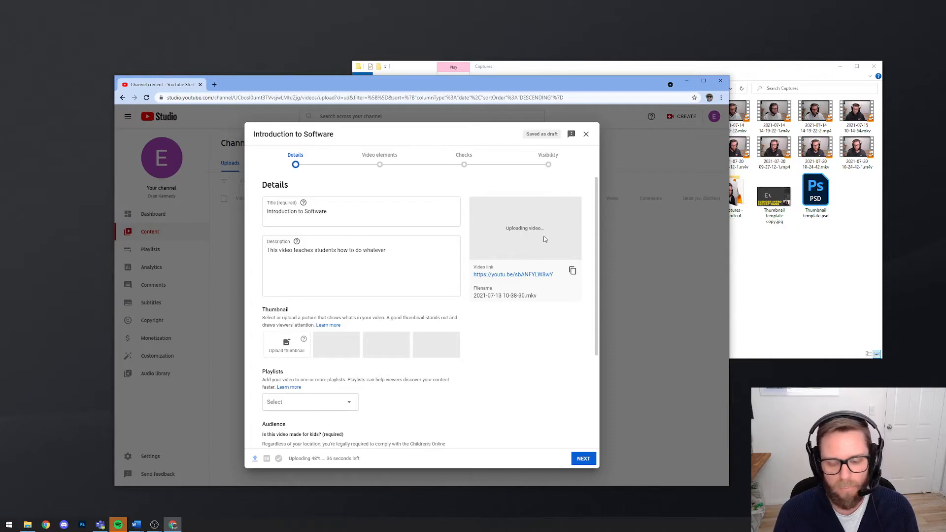
Check the playlist choices without assigning one, and set the video's audience to "No, it's not made for kids"
scroll(466, 353, down, 3)
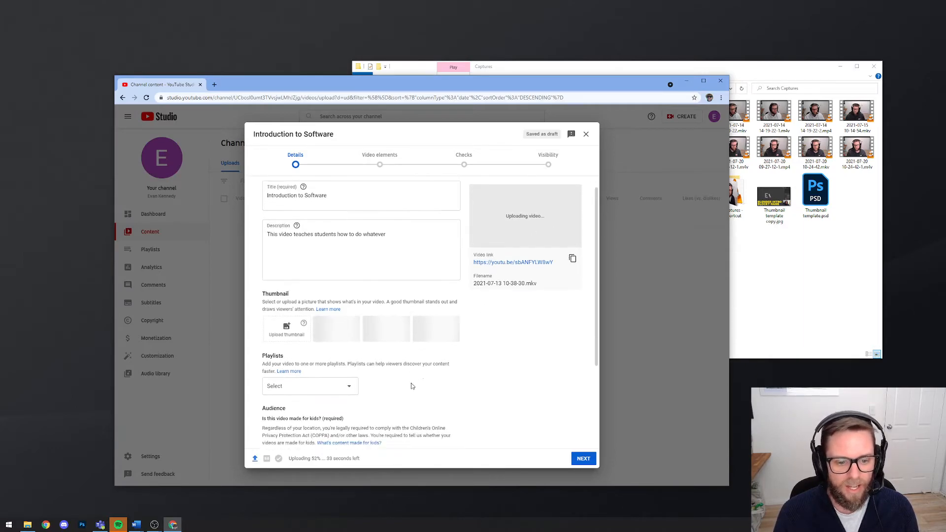
click(312, 268)
click(310, 268)
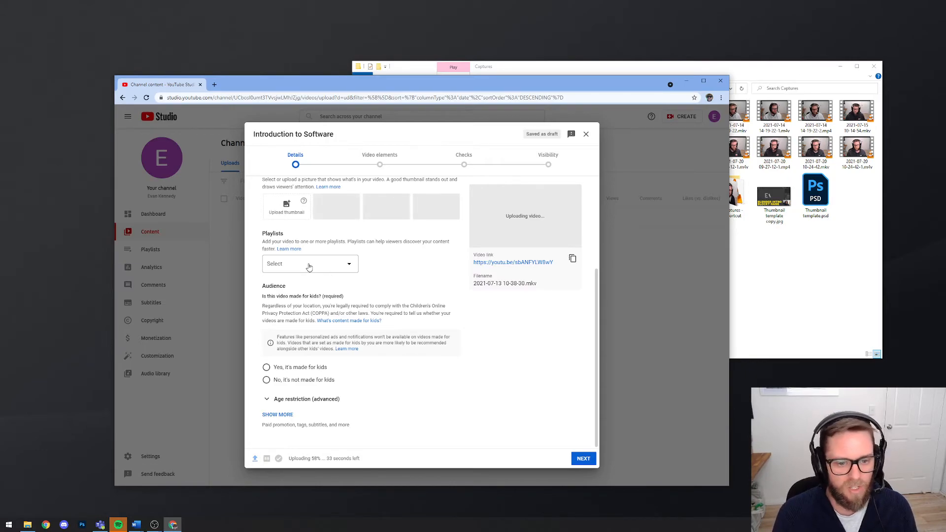
click(309, 267)
click(408, 273)
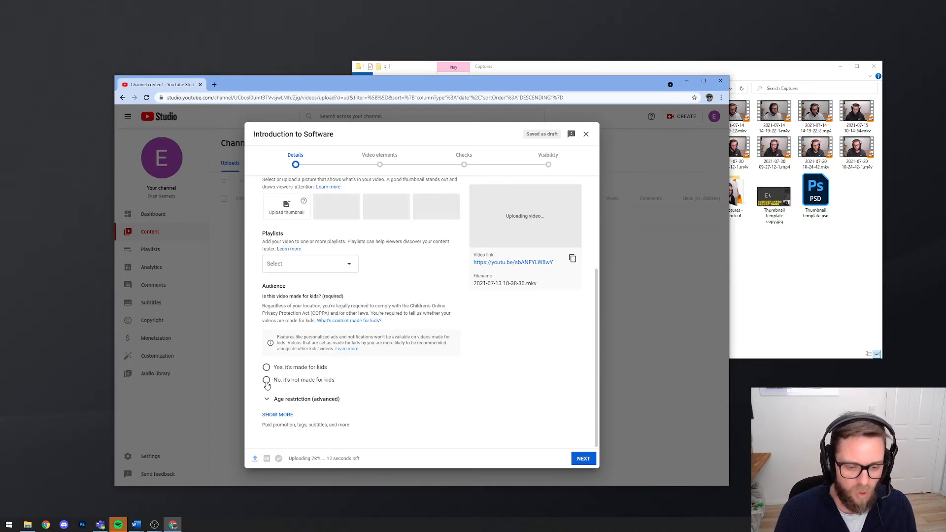
click(266, 384)
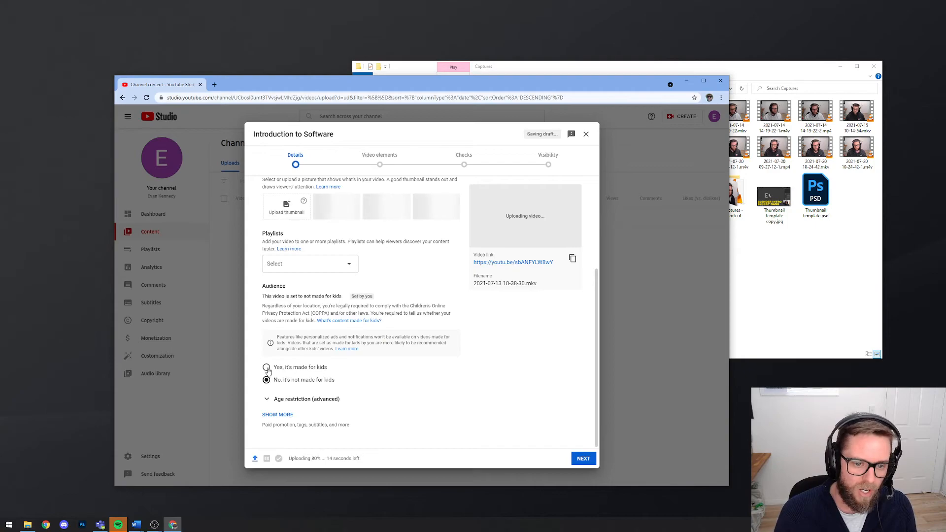
Advance the upload to its visibility settings and try out the Private and Unlisted options
click(584, 459)
click(584, 458)
click(583, 459)
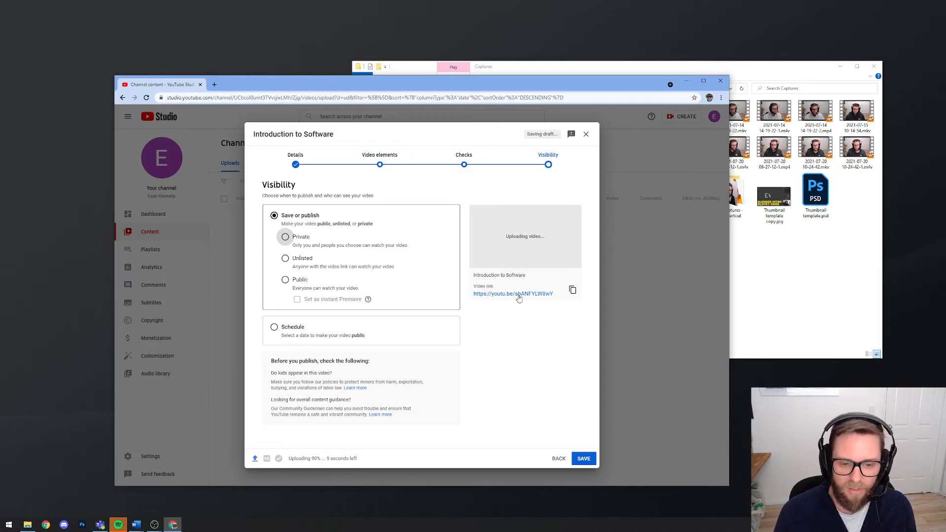
click(286, 237)
click(286, 272)
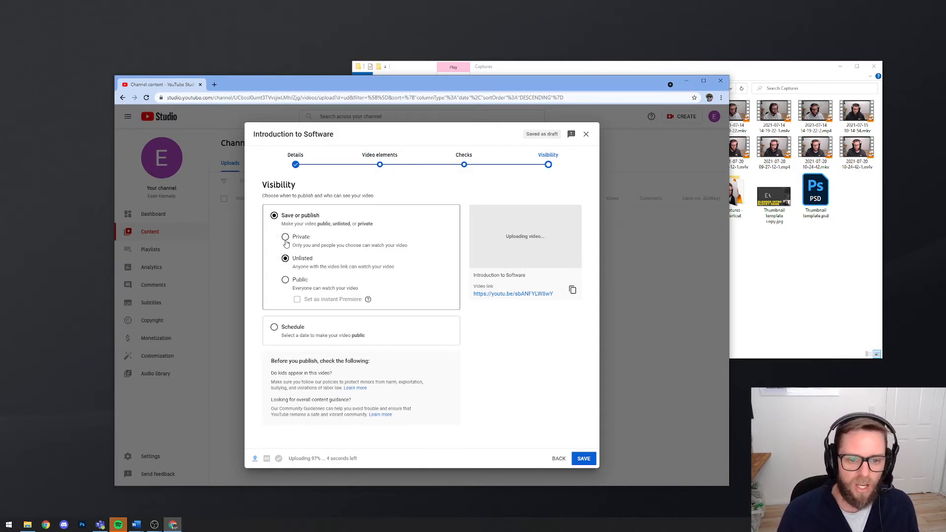
click(286, 238)
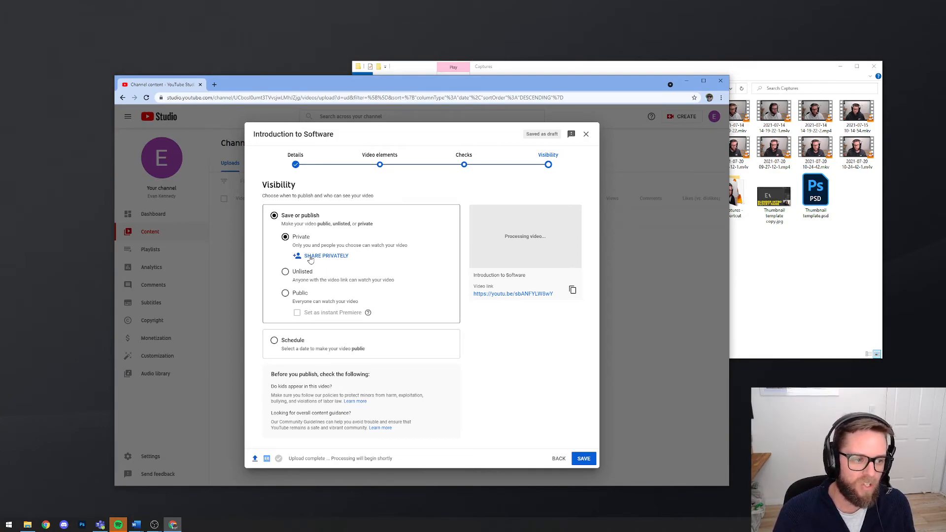
click(286, 273)
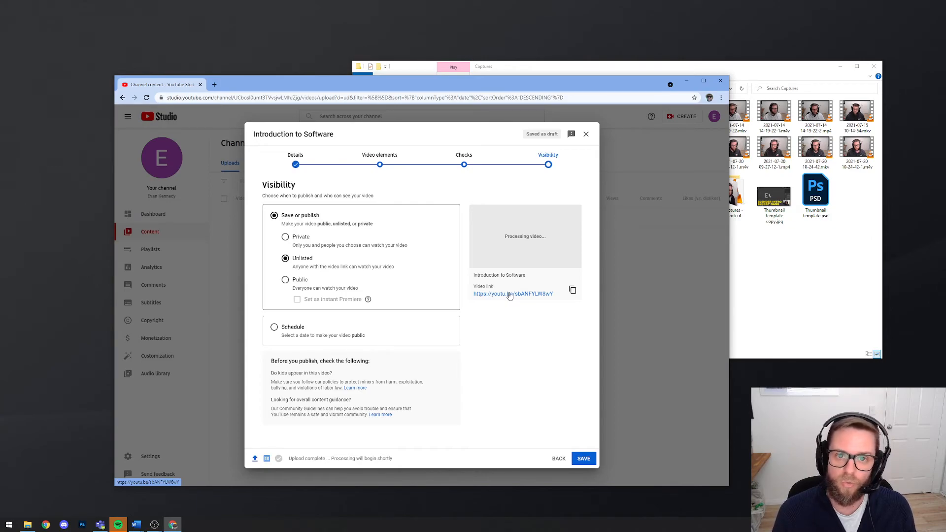
Publish the Introduction to Software video as Public and dismiss the video processing notice
click(285, 280)
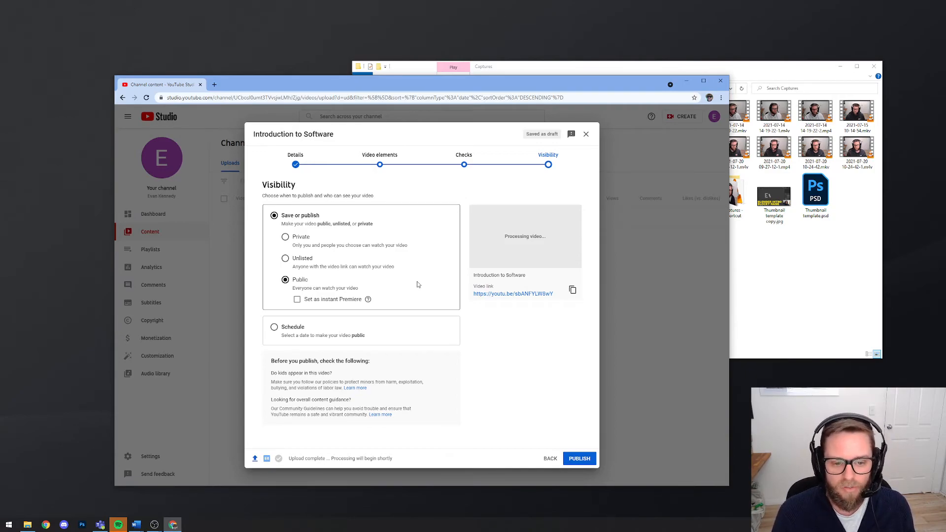
click(589, 459)
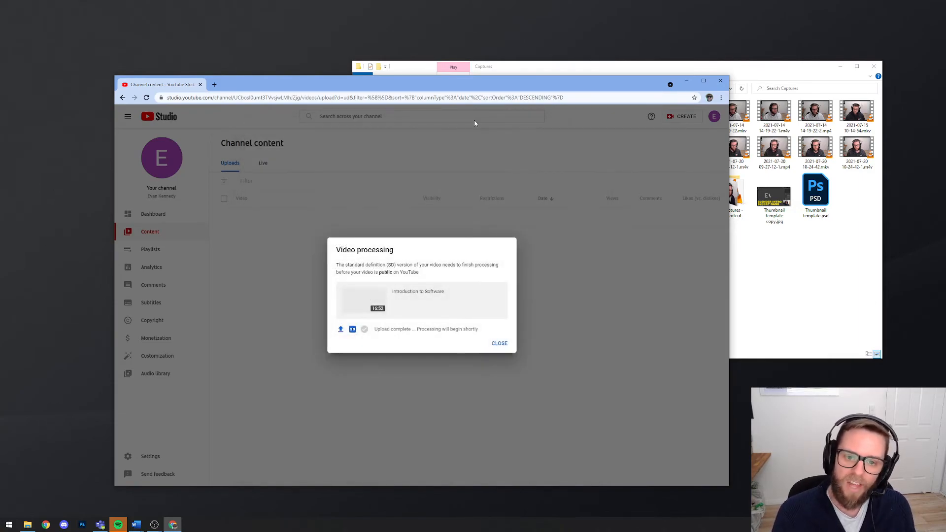
click(499, 344)
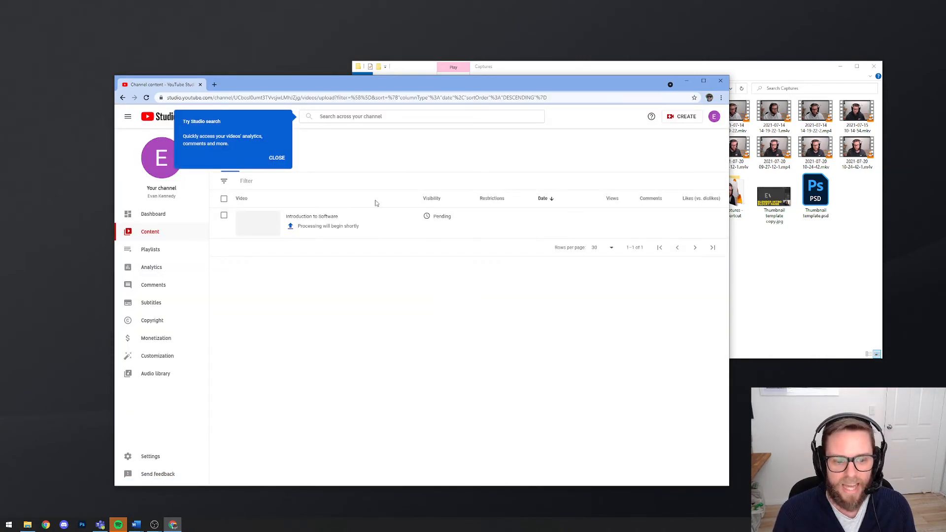
Open a Chrome window under the other personal profile and load the Canvas dashboard in it
click(46, 525)
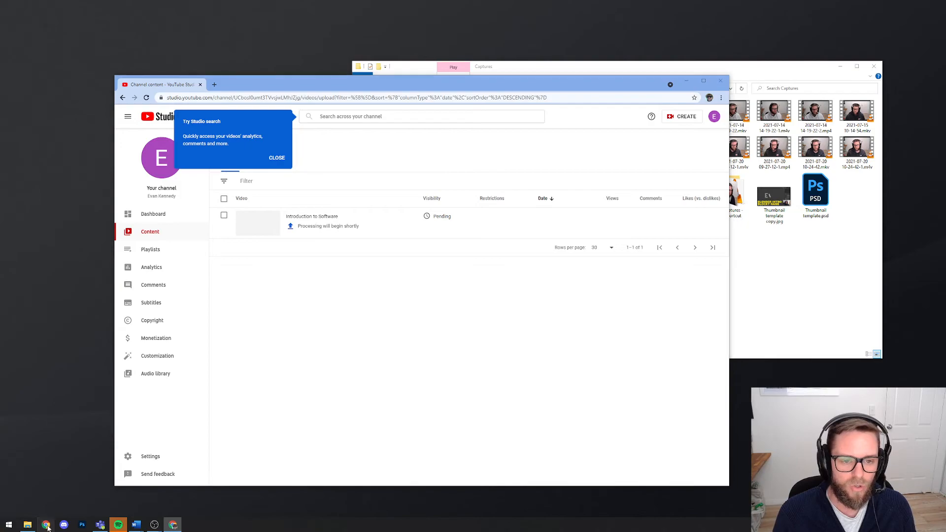
click(713, 101)
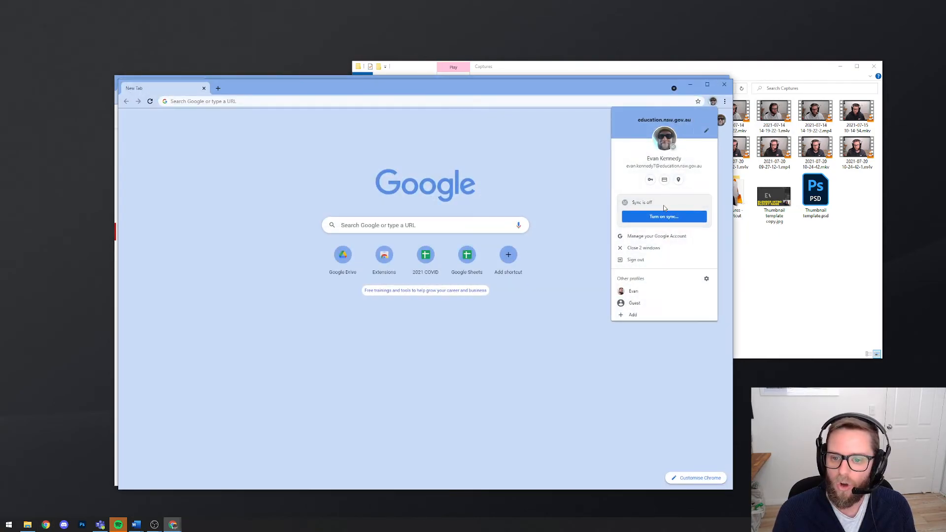
click(645, 295)
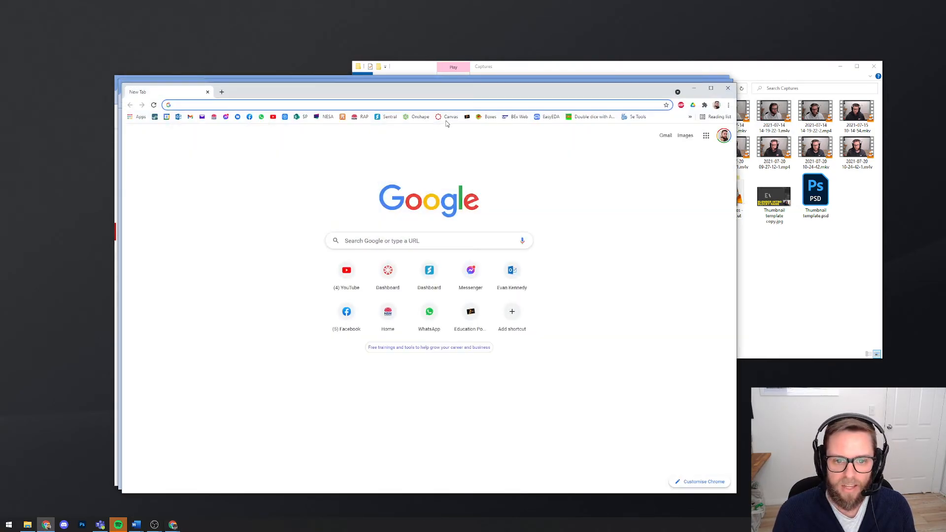
drag(504, 91, 387, 19)
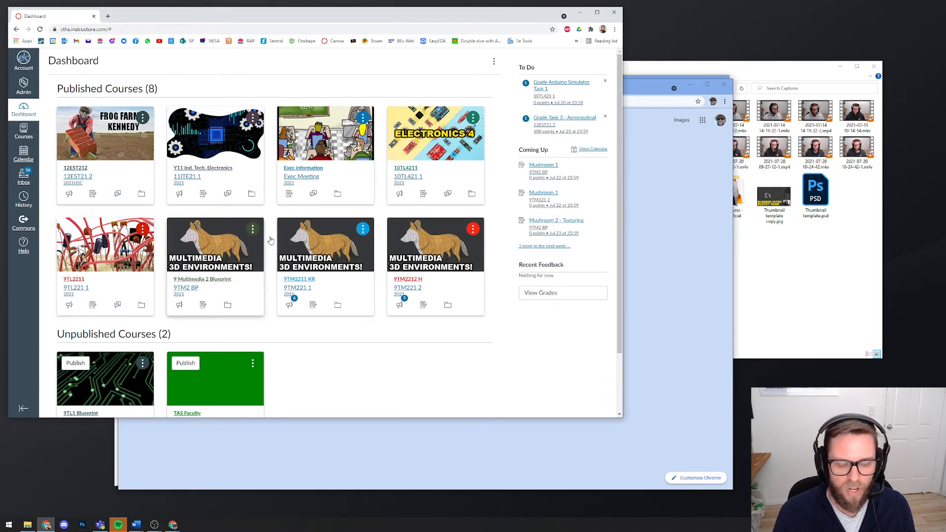
Close the spare education-profile window and move the YouTube Studio window clear of the Canvas course cards
drag(649, 90, 728, 100)
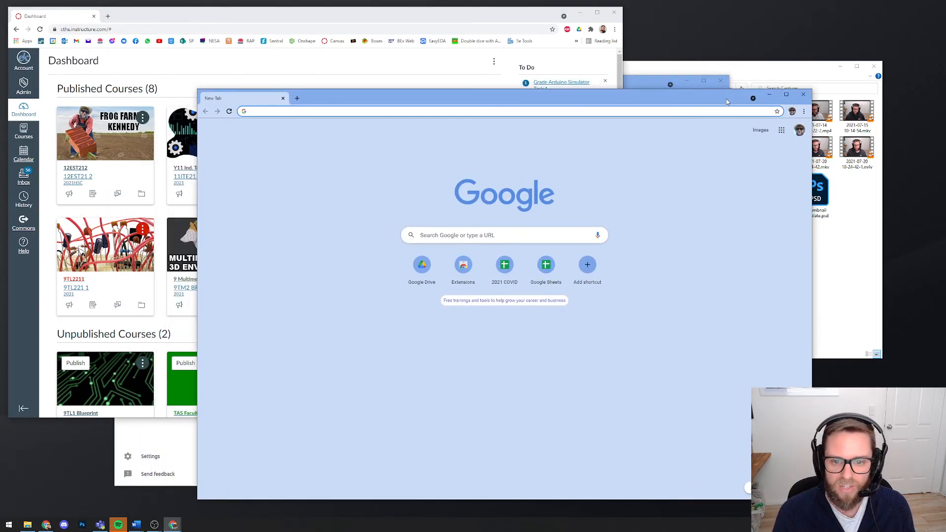
click(804, 94)
drag(642, 87, 725, 101)
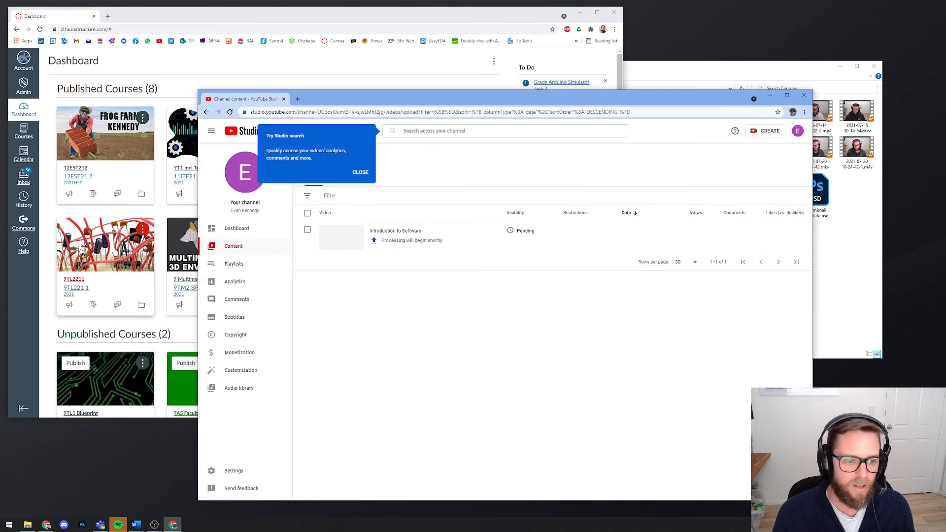
Create a new page titled "test video page" in the 9TL221 1 Canvas course
click(109, 251)
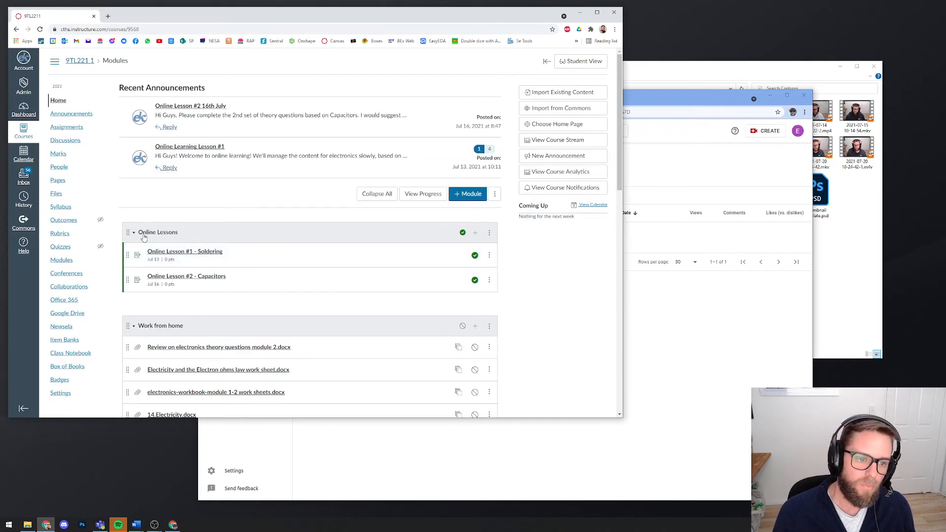
click(58, 181)
click(583, 90)
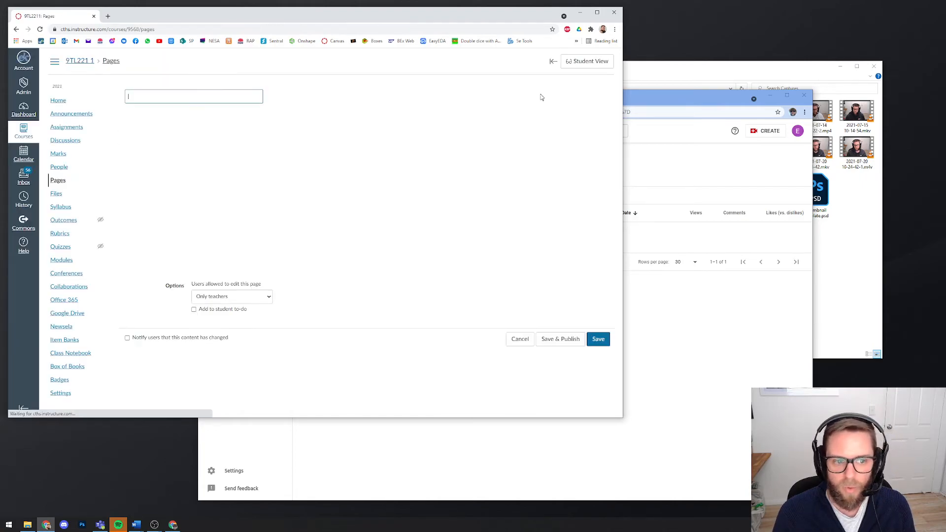
text(test video page)
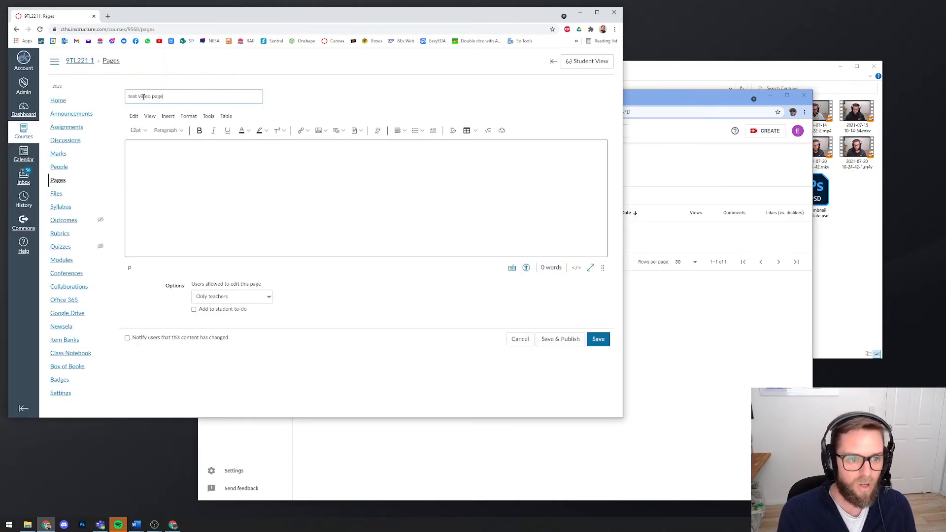
Check the media insertion options for the page body and open the Embed dialog
click(217, 158)
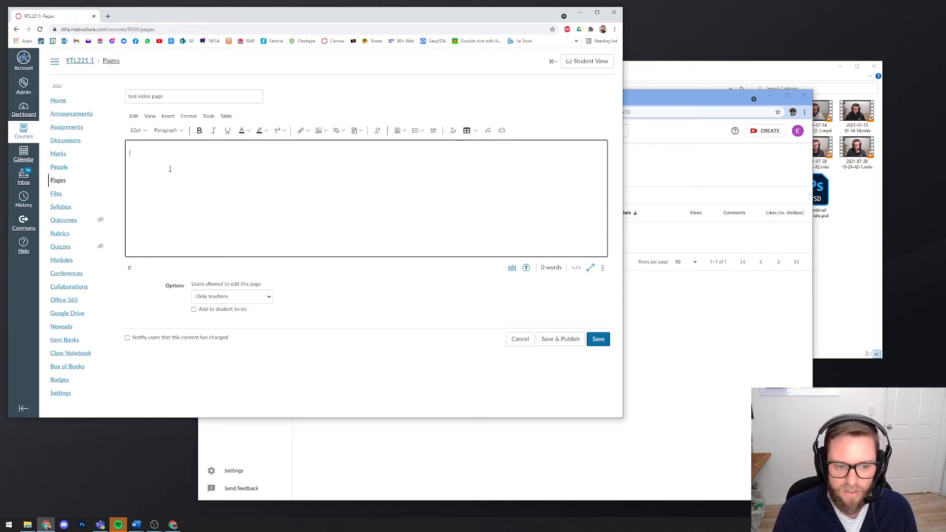
click(168, 117)
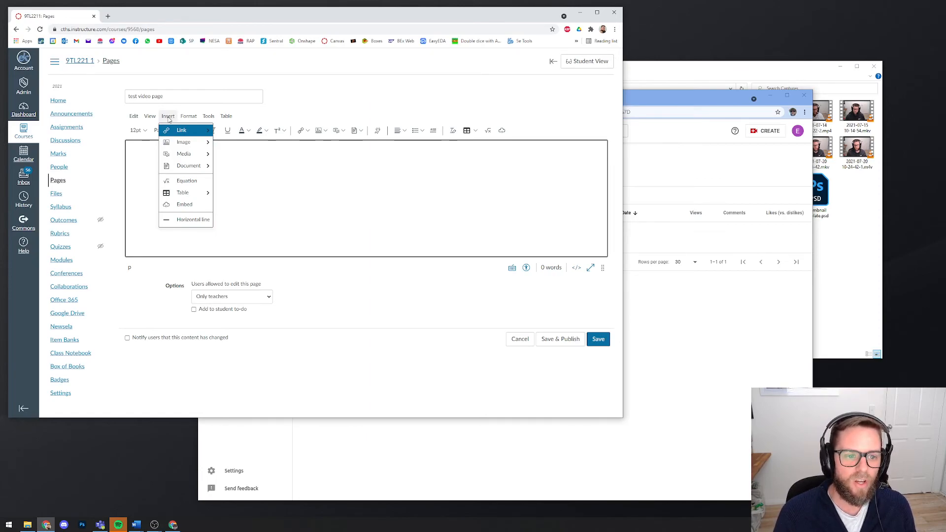
mouse_move(180, 157)
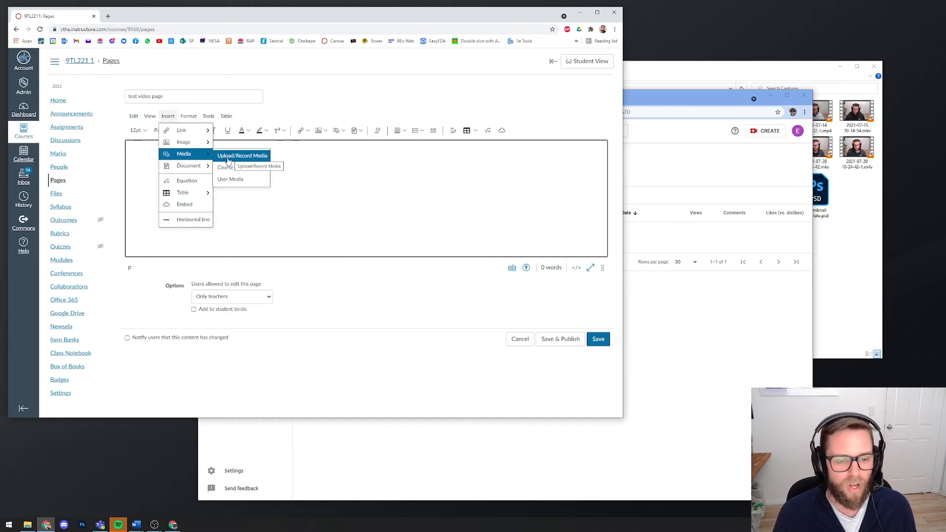
click(180, 206)
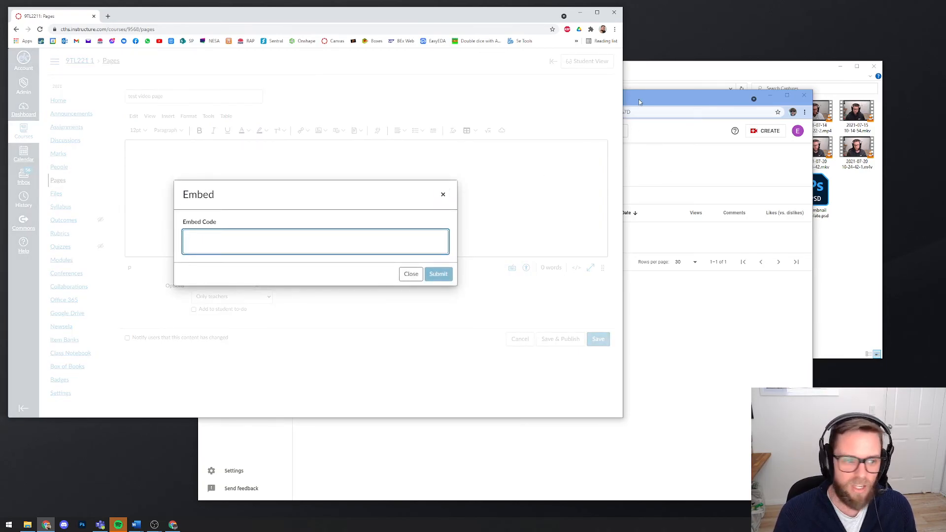
Switch to YouTube Studio, open the uploaded video's YouTube watch page and close the Studio tab
click(639, 99)
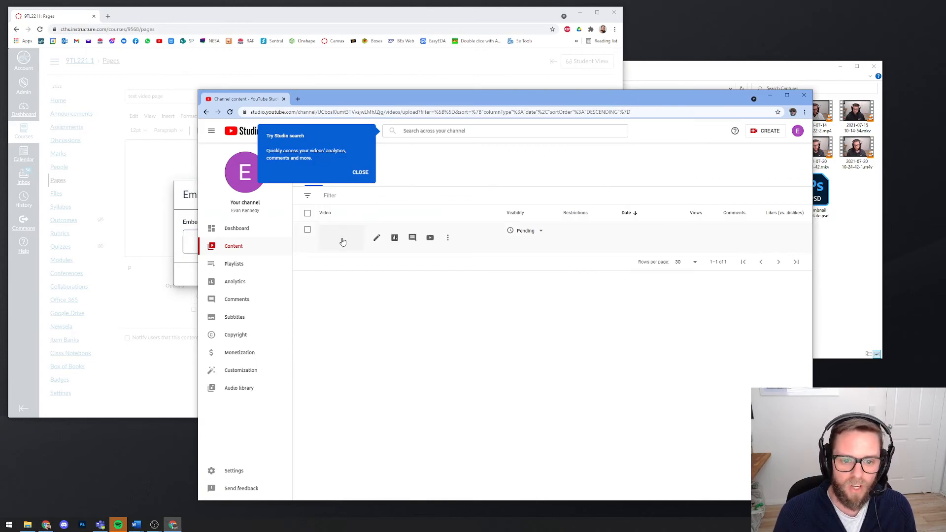
mouse_move(339, 238)
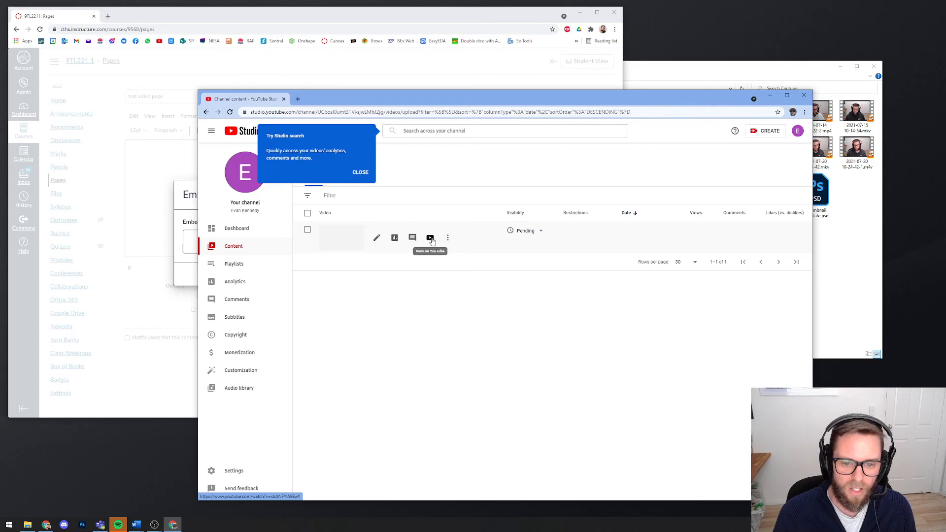
click(430, 238)
click(284, 99)
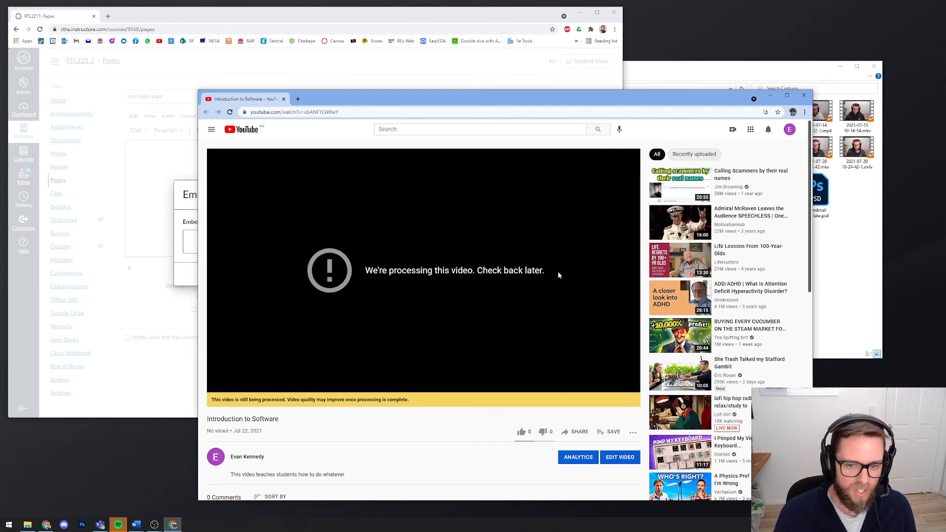
Review the title and description shown beneath the video by highlighting their text
drag(209, 420, 323, 438)
click(348, 477)
drag(349, 479, 227, 477)
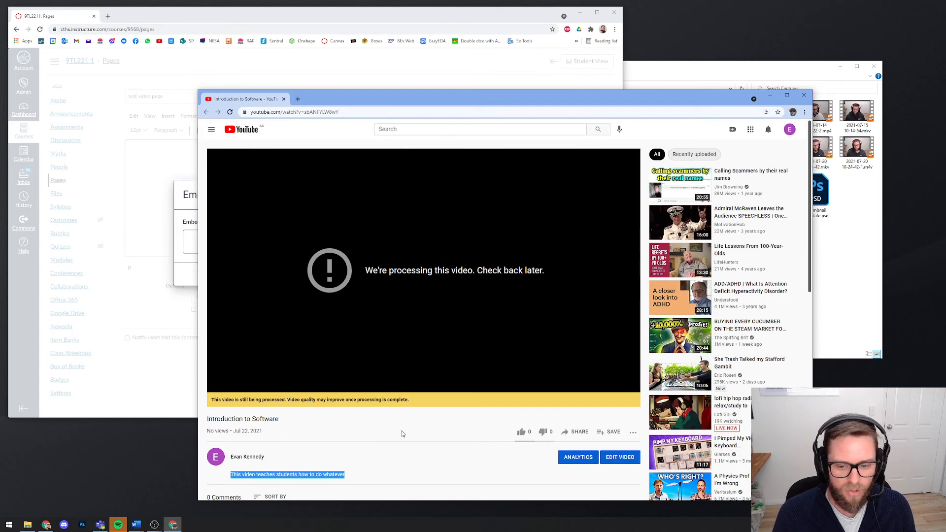
Copy the iframe embed code from the video's sharing options
click(575, 433)
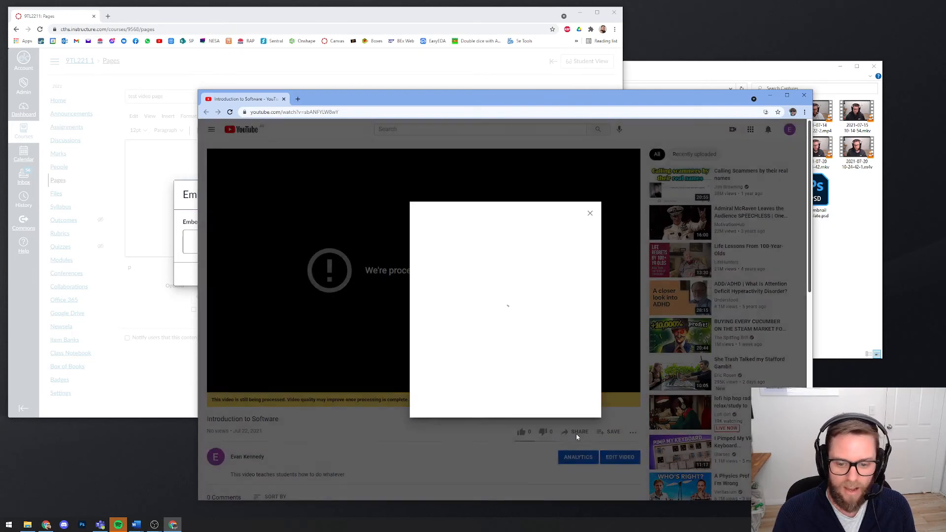
click(430, 284)
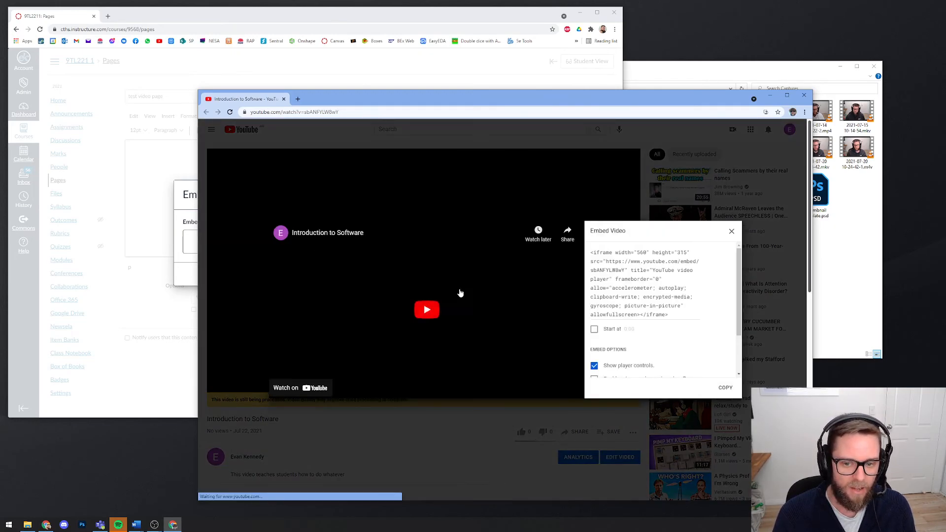
click(628, 270)
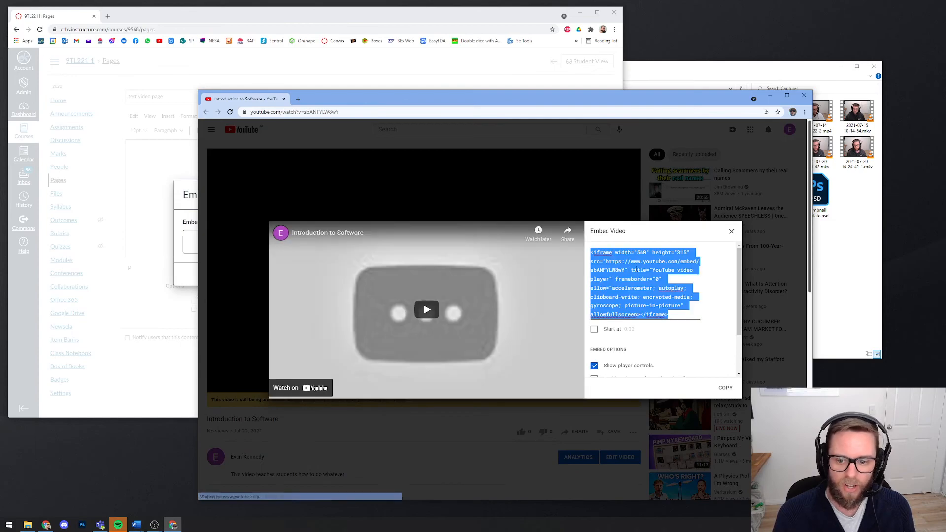
click(725, 388)
Switch back to Canvas, paste the copied iframe code as the Embed Code and submit it
click(185, 193)
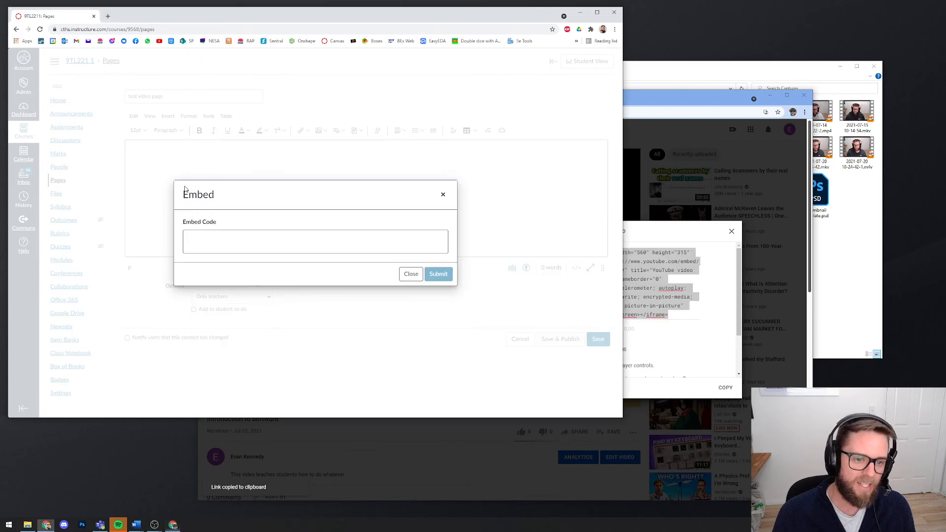
click(214, 239)
right_click(213, 241)
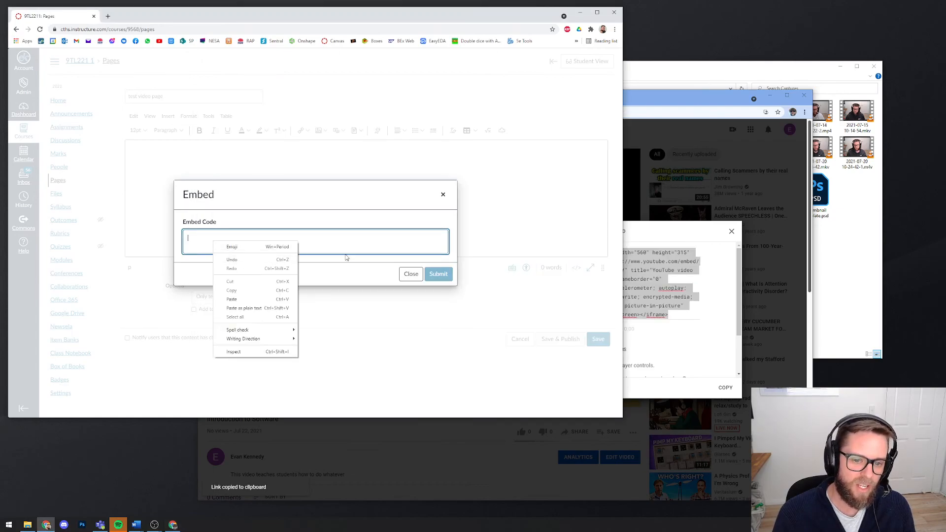
right_click(328, 239)
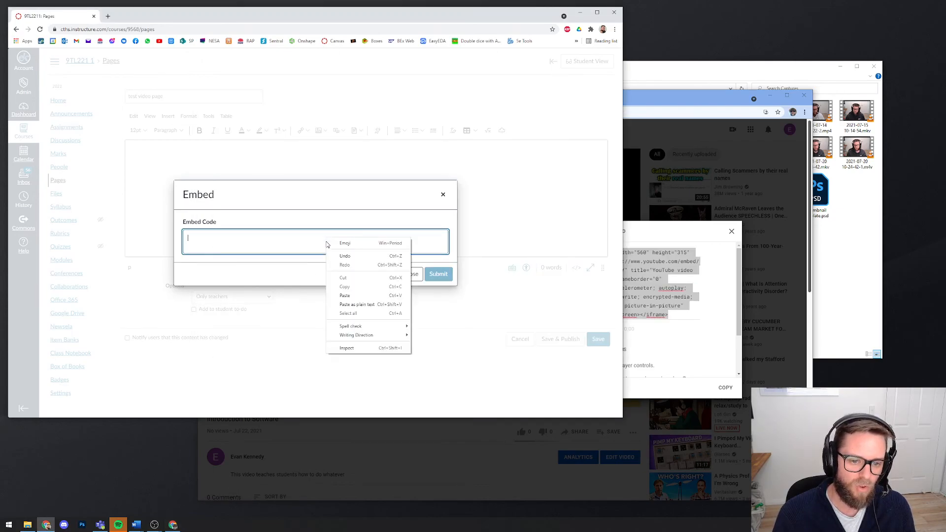
click(345, 297)
click(438, 277)
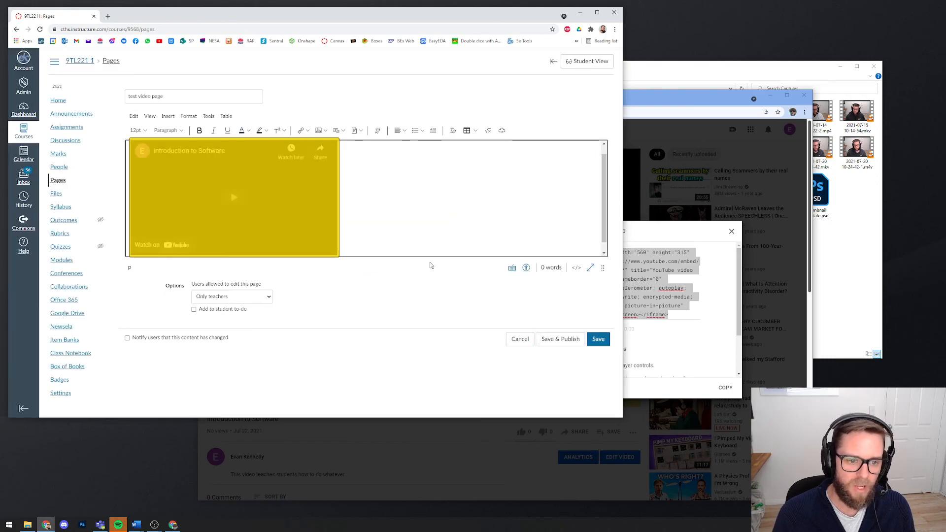
Enlarge the editing area to fit the whole embedded video, and save and publish the page
drag(608, 298, 606, 314)
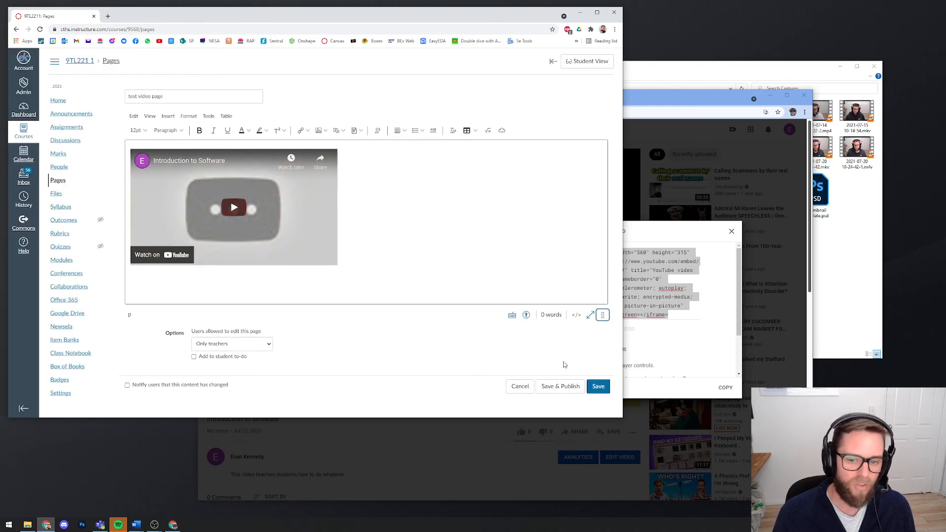
click(560, 386)
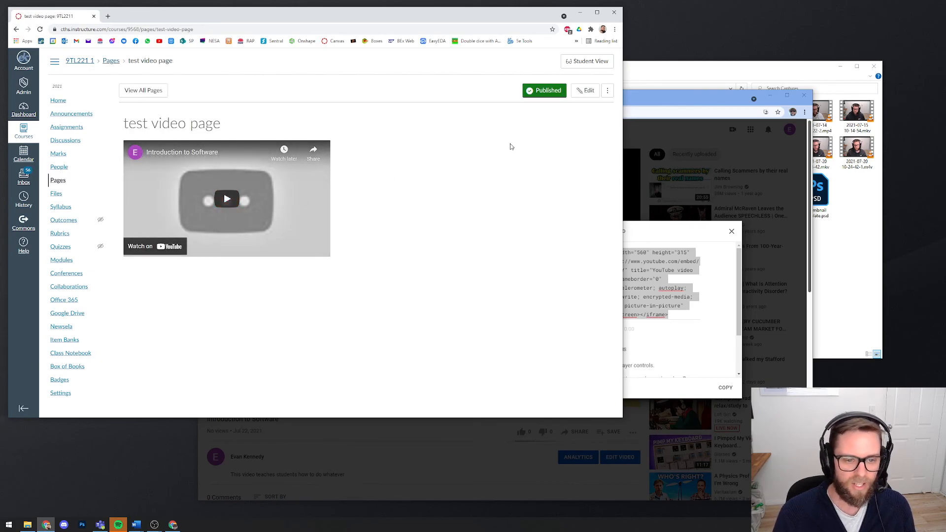
Preview the page in Student View and check the embedded video's YouTube page, closing its tab again
click(580, 66)
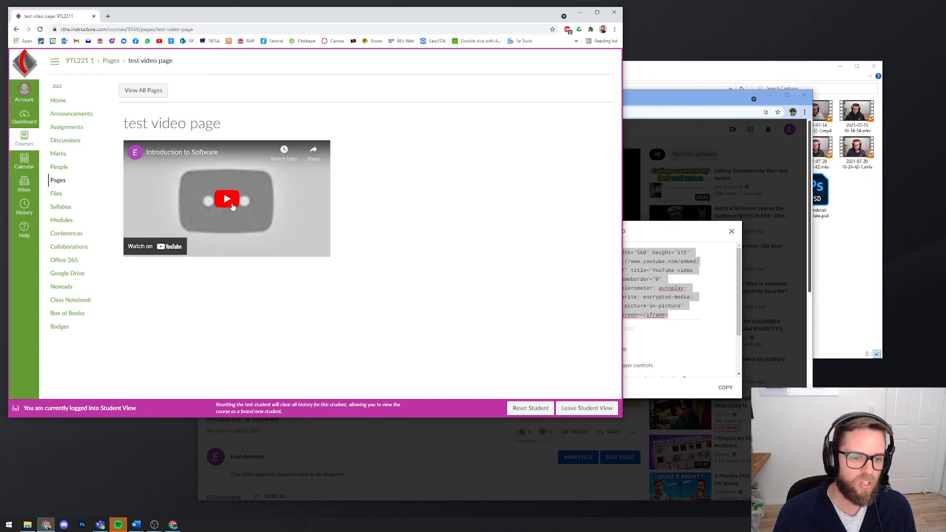
click(165, 156)
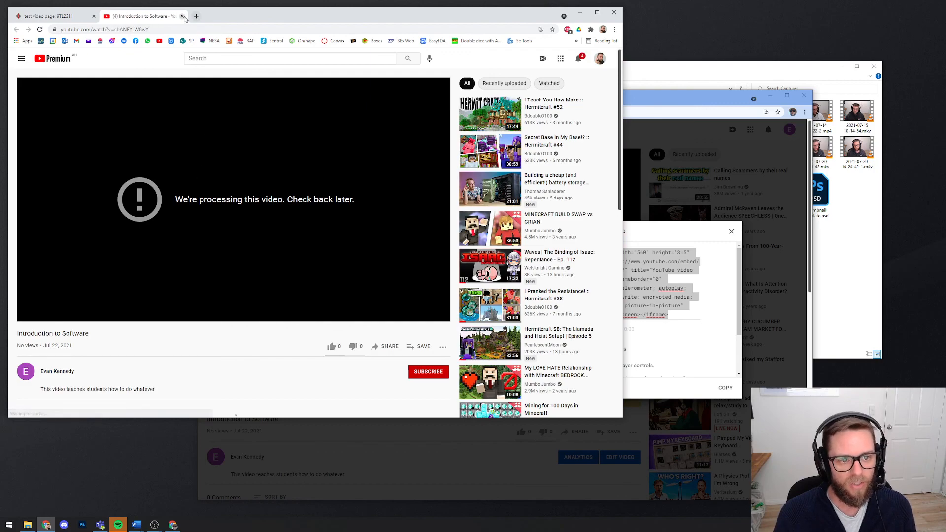
click(182, 17)
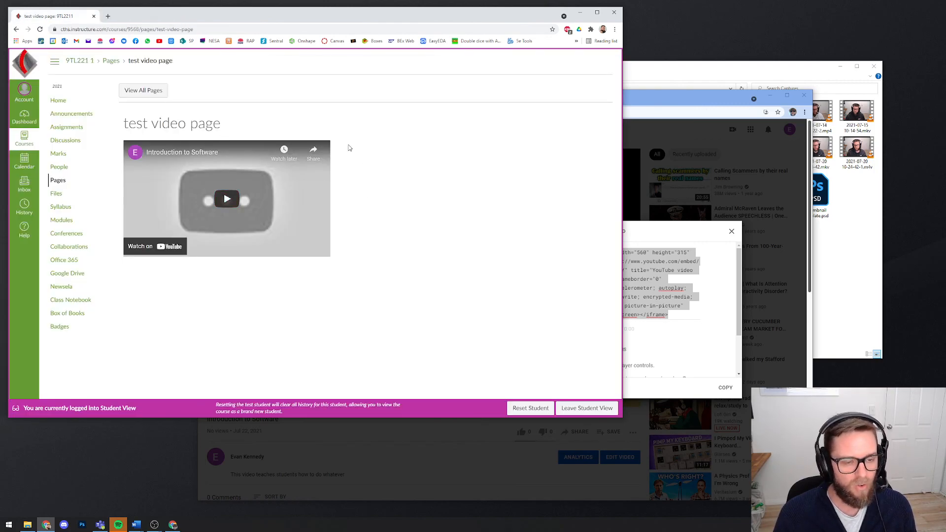